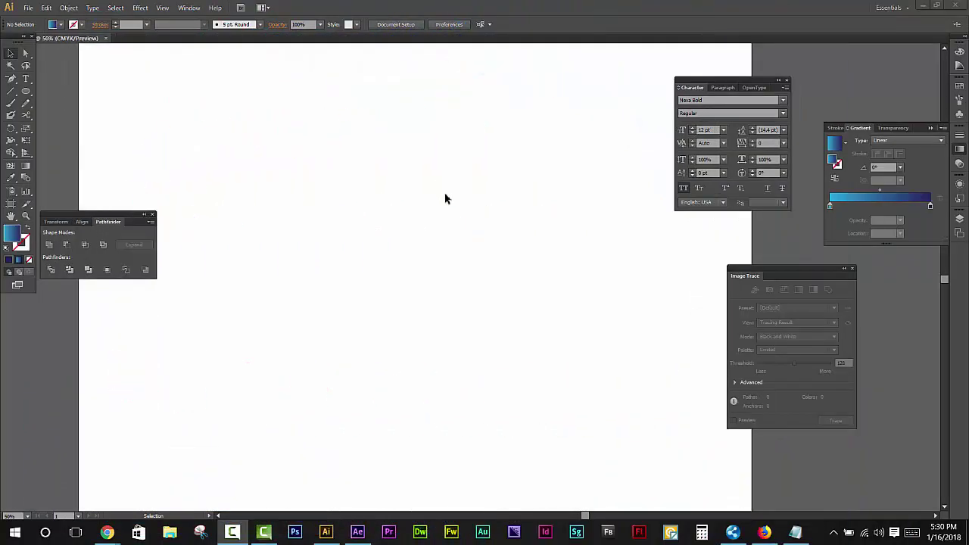
Type a letter A on the artboard and scale it up to a large size.
{"action": "left_click_drag", "start_coordinate": [481, 320], "coordinate": [463, 312]}
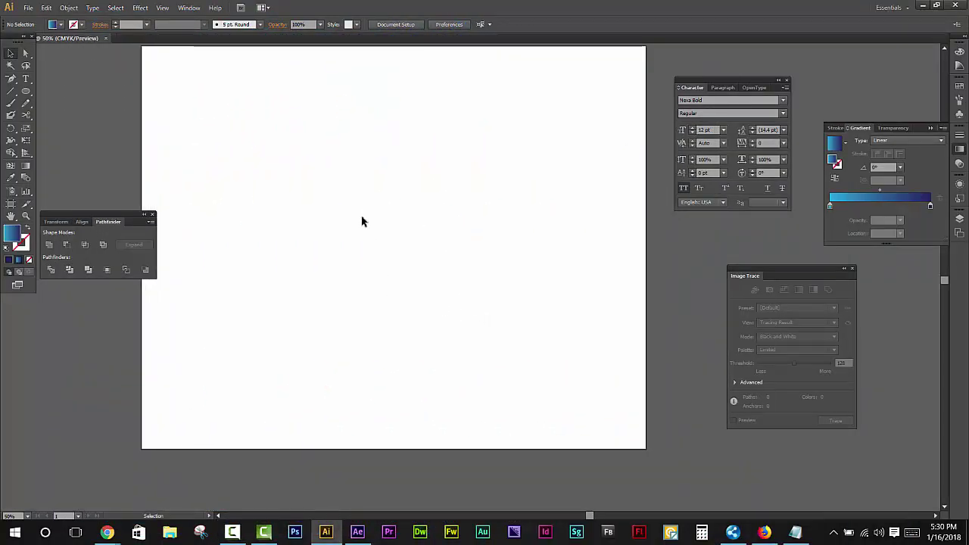
{"action": "left_click_drag", "start_coordinate": [362, 219], "coordinate": [372, 244]}
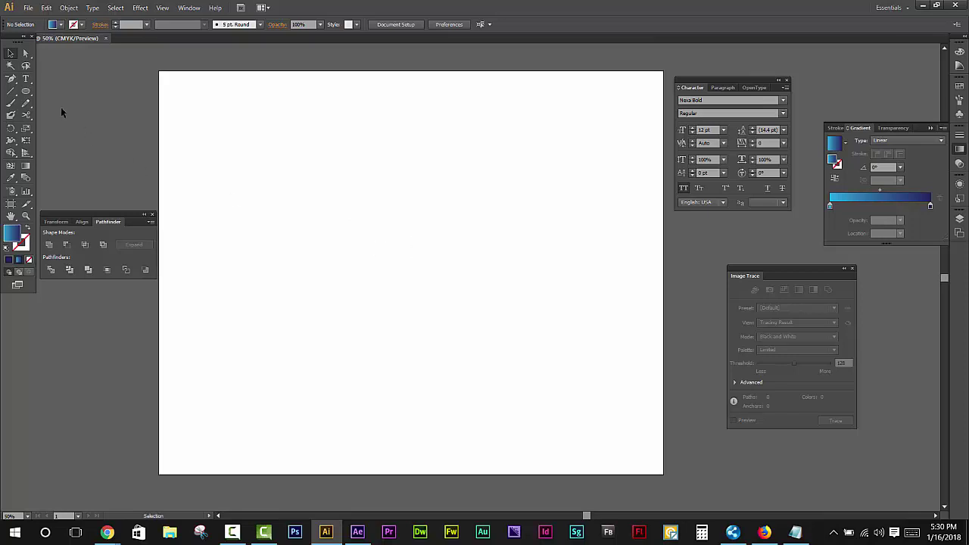
{"action": "left_click_drag", "start_coordinate": [30, 81], "coordinate": [81, 82]}
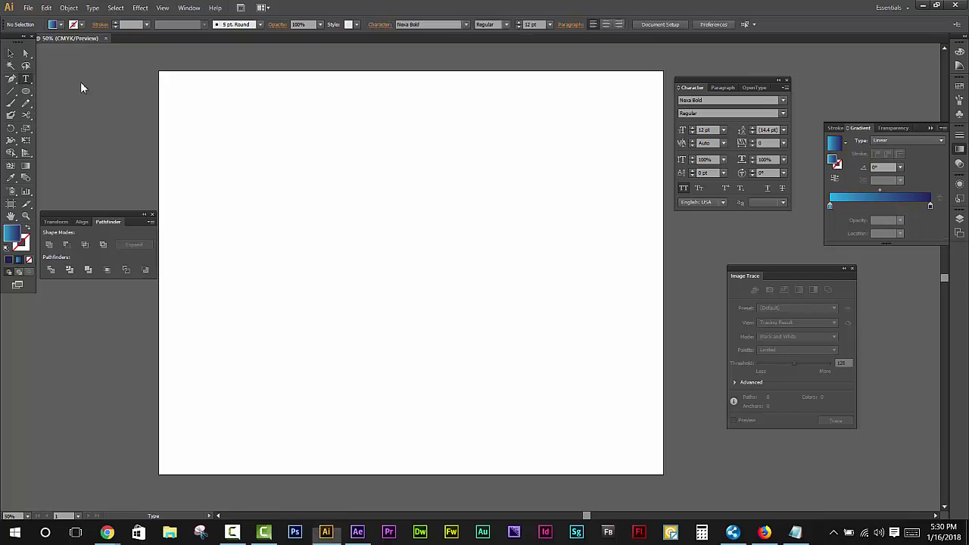
{"action": "left_click", "coordinate": [350, 229]}
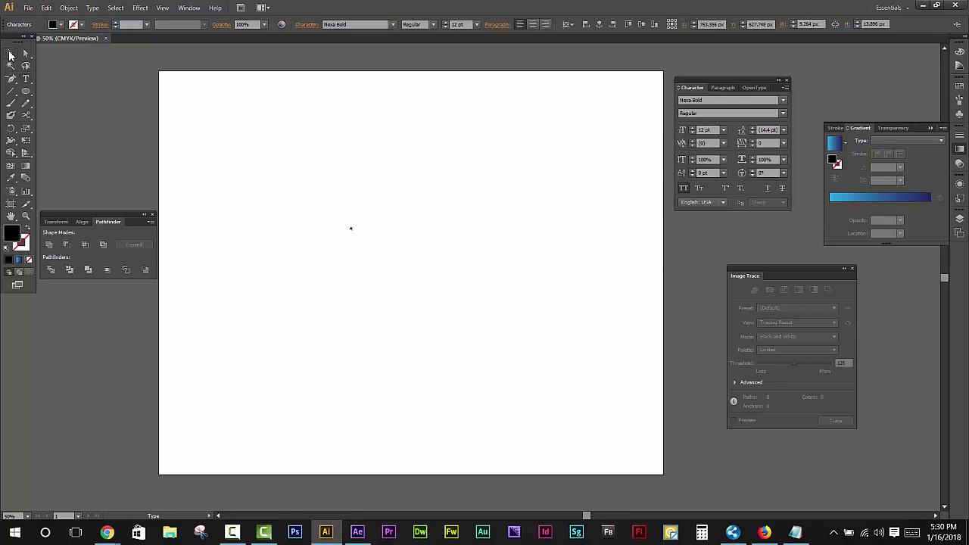
{"action": "left_click", "coordinate": [10, 54]}
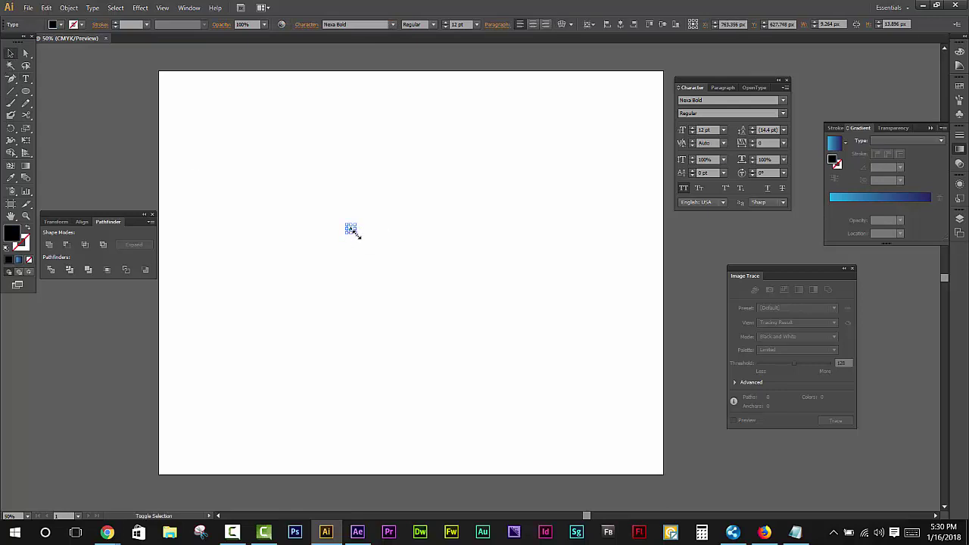
{"action": "left_click_drag", "start_coordinate": [356, 234], "coordinate": [370, 275]}
Convert the letter A to outlines and ungroup it.
{"action": "scroll", "coordinate": [370, 275], "scroll_direction": "up", "scroll_amount": 3}
{"action": "right_click", "coordinate": [343, 170]}
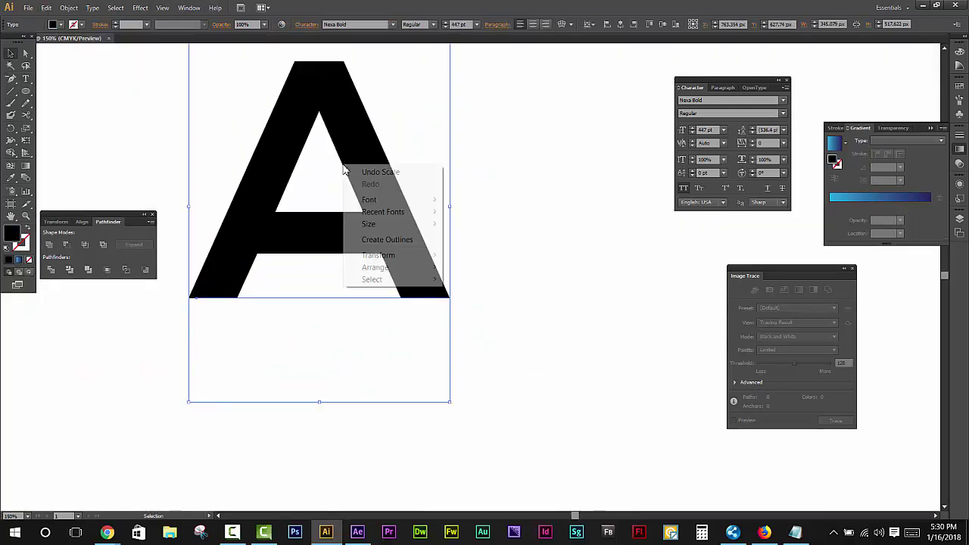
{"action": "left_click", "coordinate": [391, 241]}
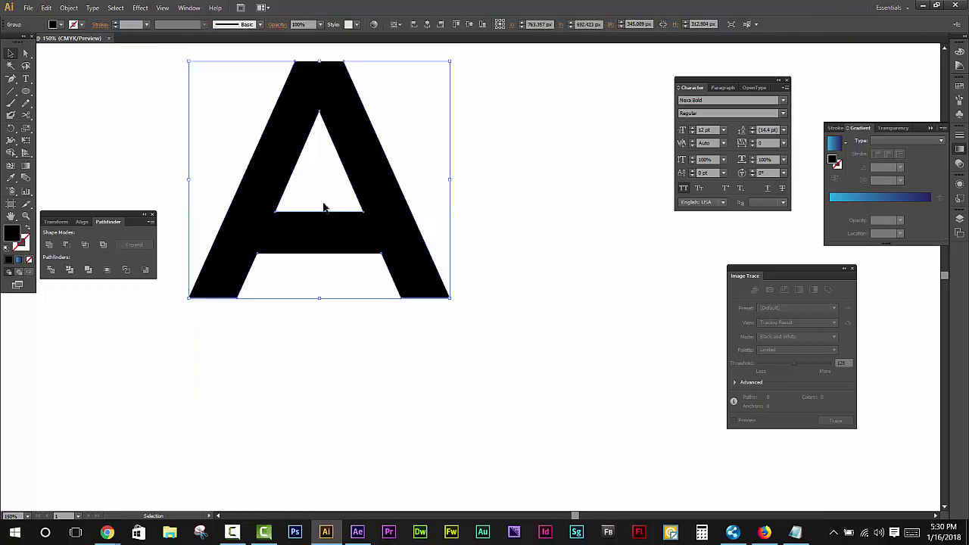
{"action": "right_click", "coordinate": [325, 206]}
{"action": "left_click", "coordinate": [359, 267]}
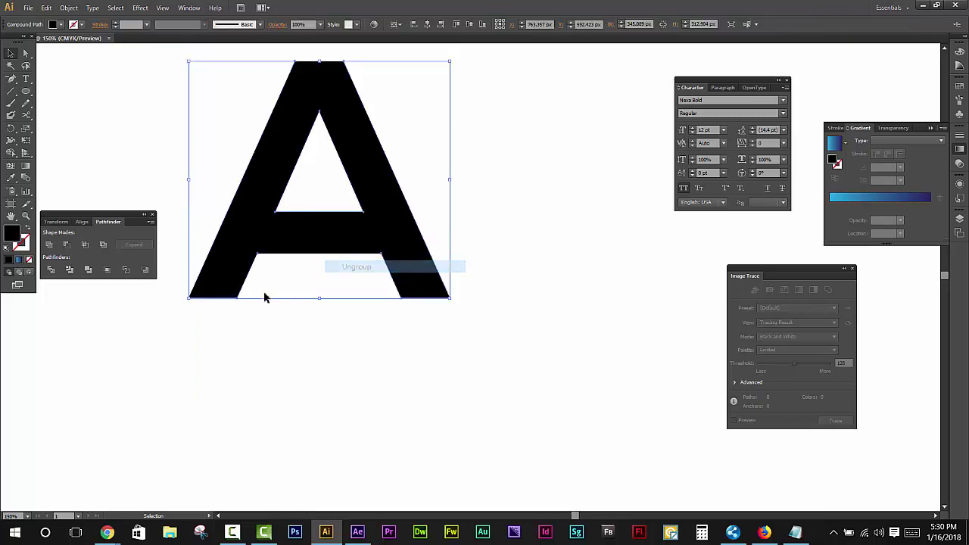
{"action": "left_click_drag", "start_coordinate": [26, 91], "coordinate": [69, 116]}
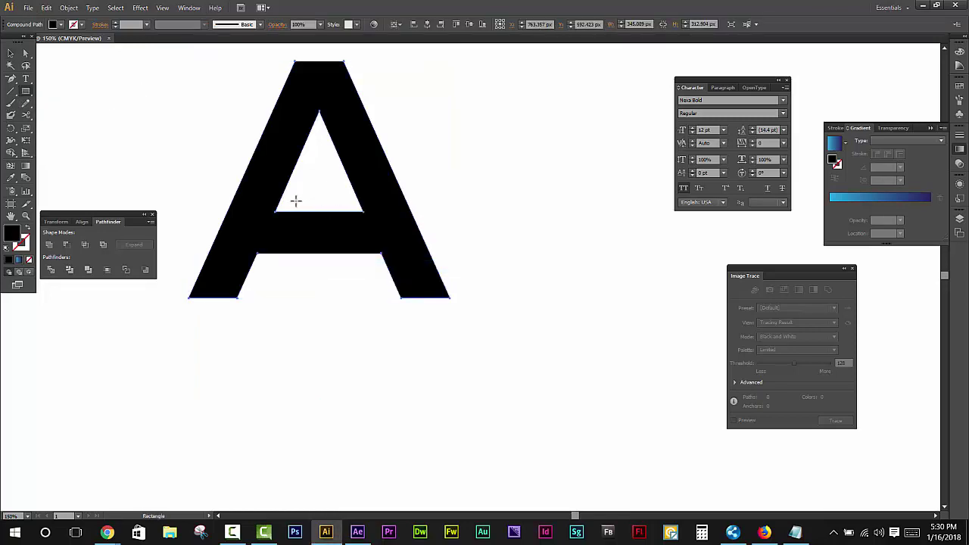
Cut a rectangle over the crossbar out of the A with Pathfinder Minus Front.
{"action": "left_click_drag", "start_coordinate": [289, 200], "coordinate": [336, 292]}
{"action": "key", "text": "a"}
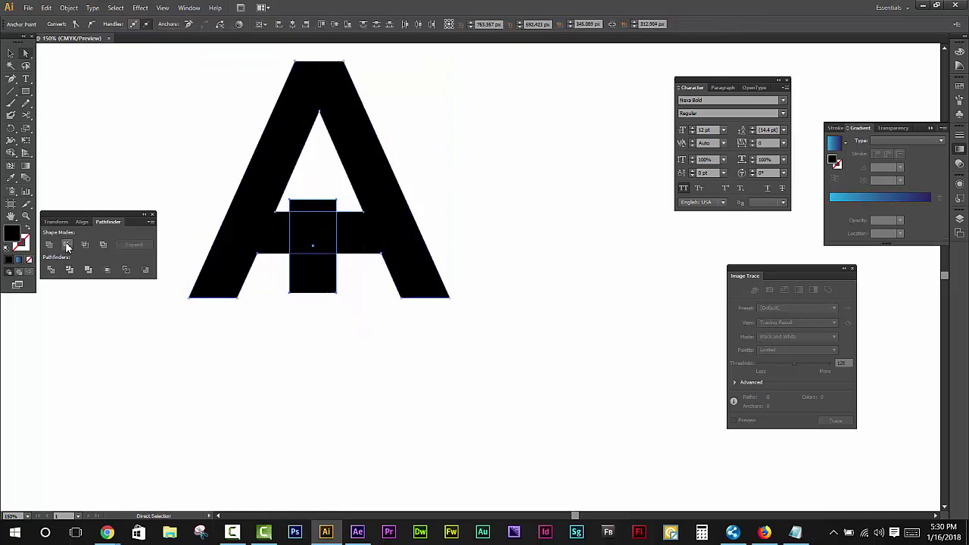
{"action": "left_click", "coordinate": [67, 244]}
Delete the leftover crossbar stub and notch anchor points on both legs of the A.
{"action": "key", "text": "minus"}
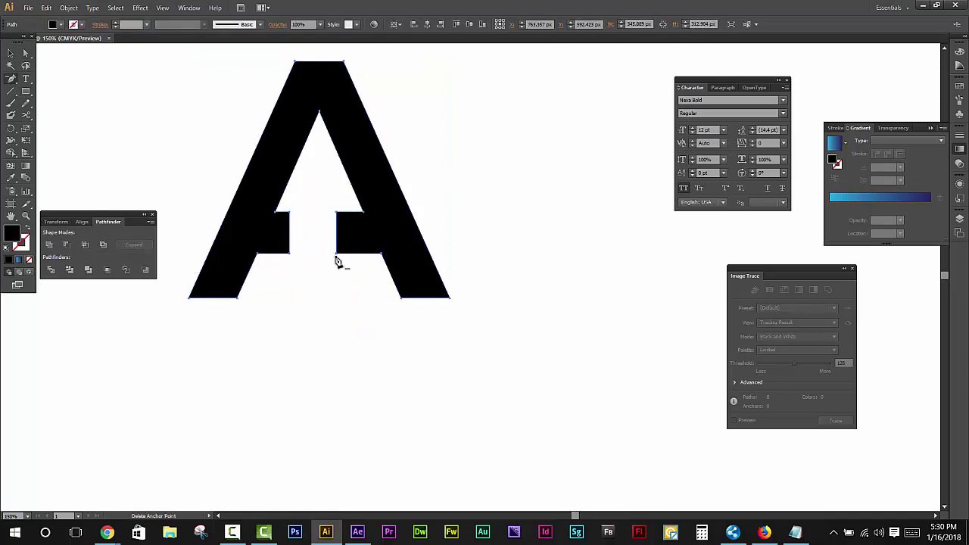
{"action": "left_click", "coordinate": [338, 255]}
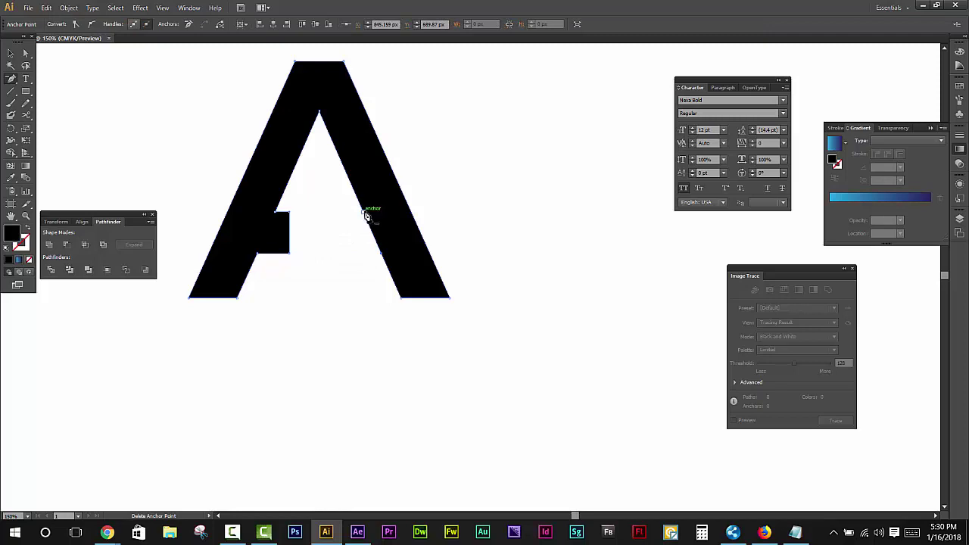
{"action": "left_click", "coordinate": [289, 253]}
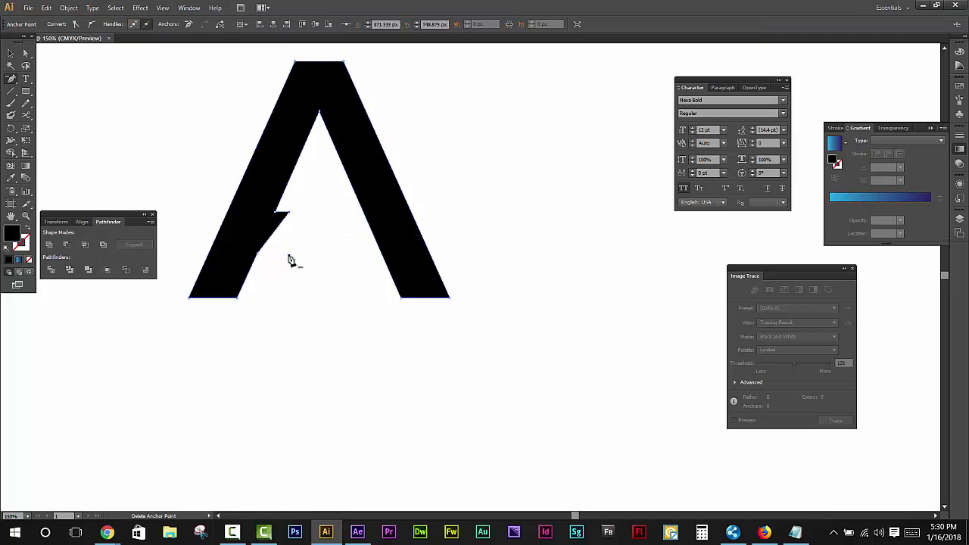
{"action": "left_click", "coordinate": [289, 213]}
{"action": "left_click", "coordinate": [274, 218]}
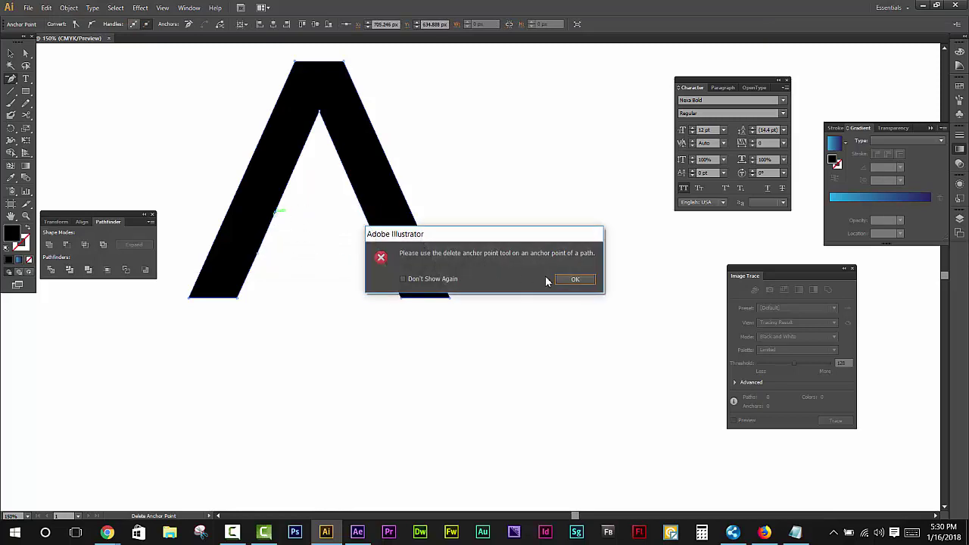
{"action": "key", "text": "Return"}
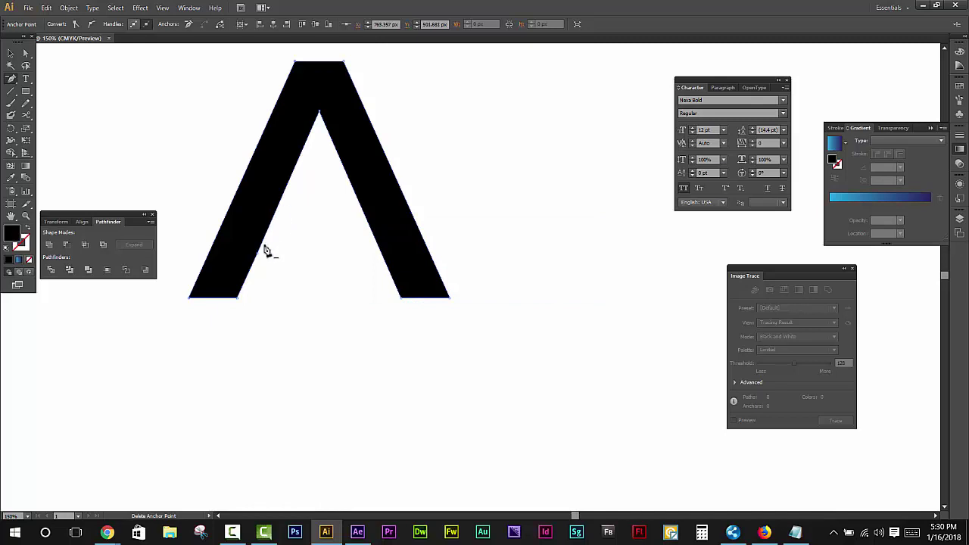
{"action": "left_click", "coordinate": [11, 53]}
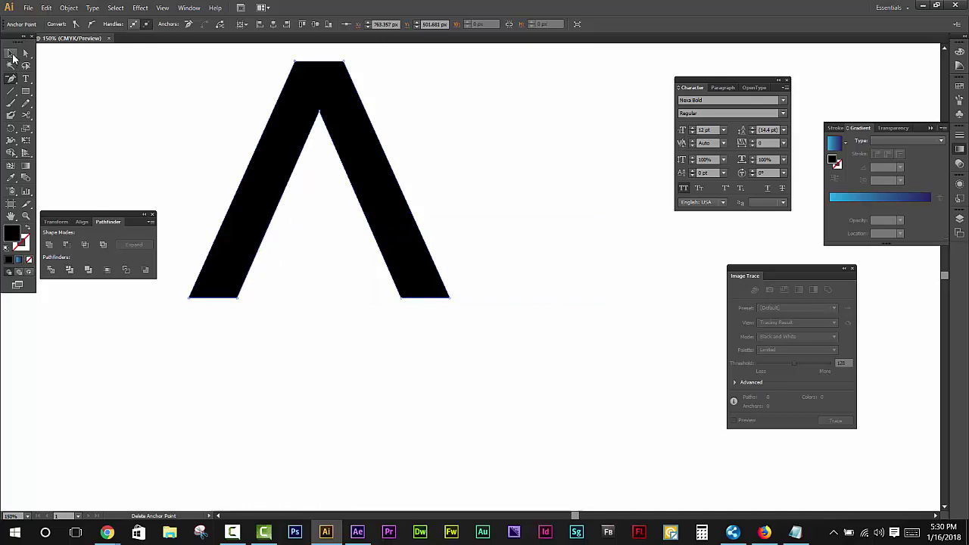
{"action": "left_click", "coordinate": [202, 153]}
{"action": "left_click_drag", "start_coordinate": [186, 151], "coordinate": [212, 197]}
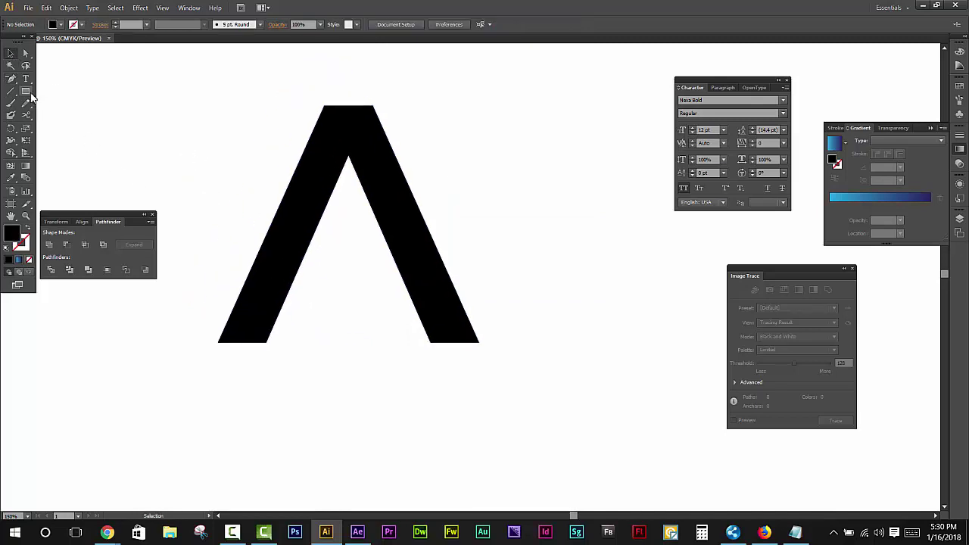
Draw a black circle right of the A and make a smaller duplicate offset to the right.
{"action": "left_click_drag", "start_coordinate": [26, 92], "coordinate": [57, 119]}
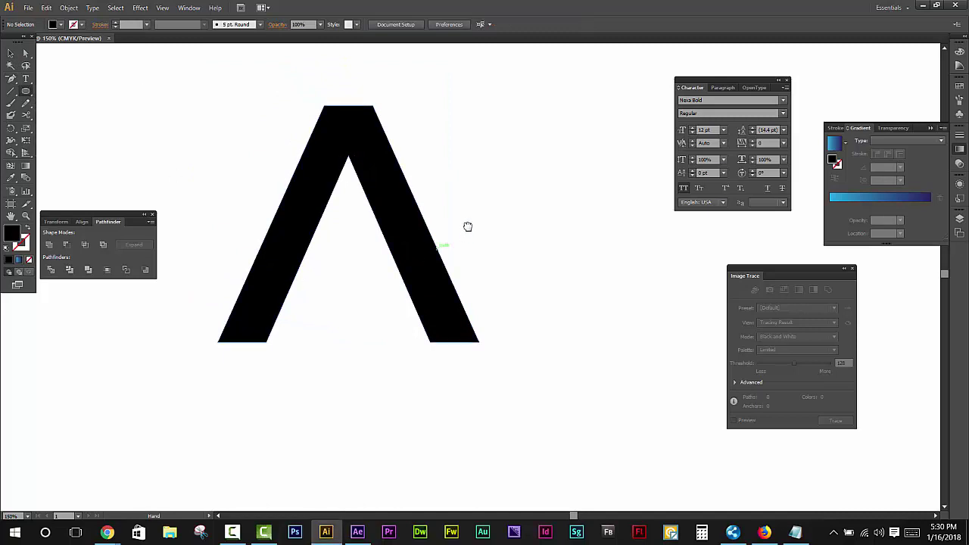
{"action": "left_click_drag", "start_coordinate": [469, 225], "coordinate": [251, 209]}
{"action": "left_click_drag", "start_coordinate": [324, 139], "coordinate": [474, 290]}
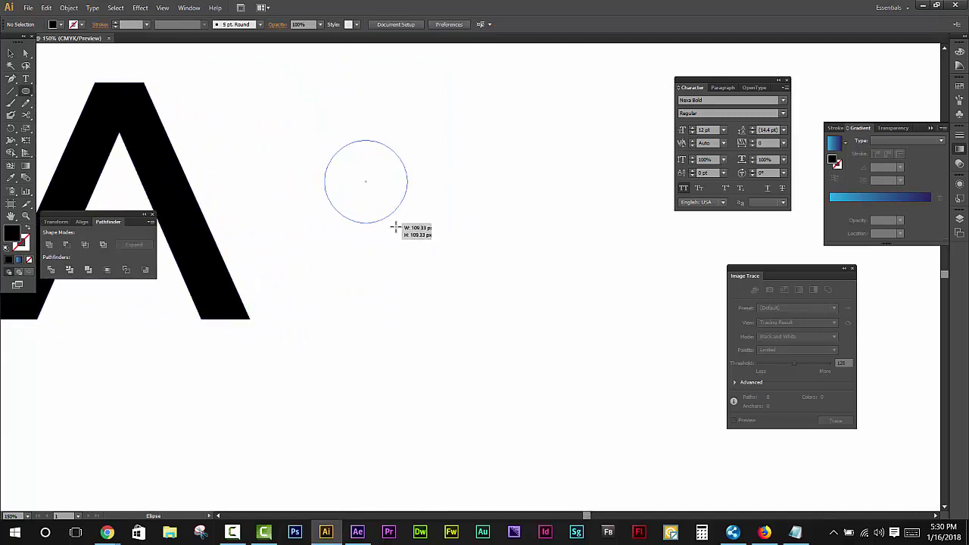
{"action": "left_click", "coordinate": [13, 53]}
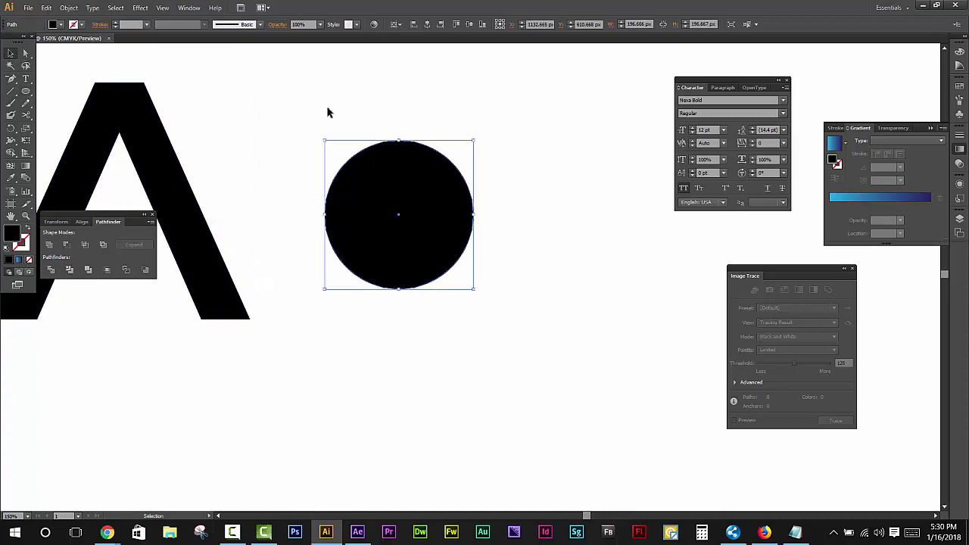
{"action": "left_click_drag", "start_coordinate": [358, 226], "coordinate": [372, 225]}
{"action": "left_click_drag", "start_coordinate": [489, 214], "coordinate": [453, 214]}
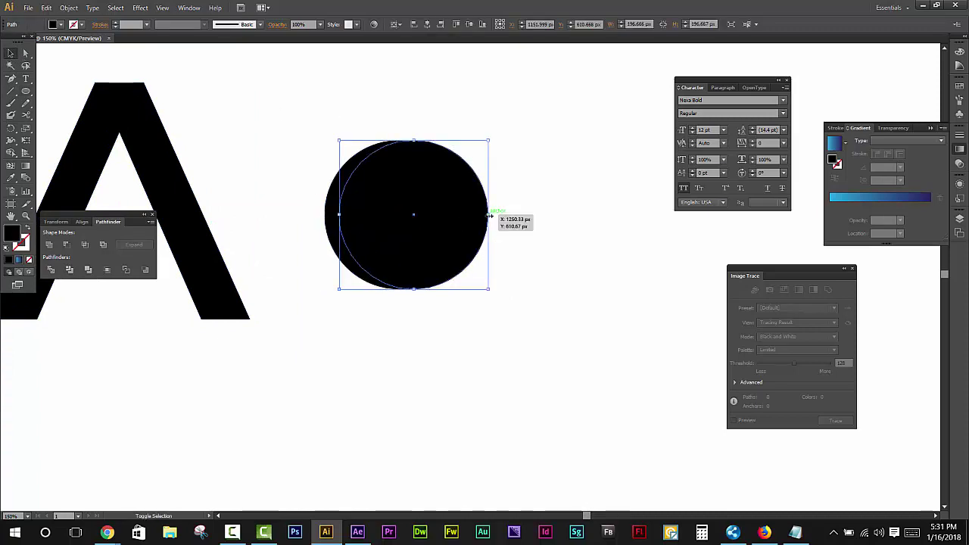
Align the smaller circle to the big circle's right edge and enlarge it slightly.
{"action": "left_click", "coordinate": [373, 155], "text": "shift"}
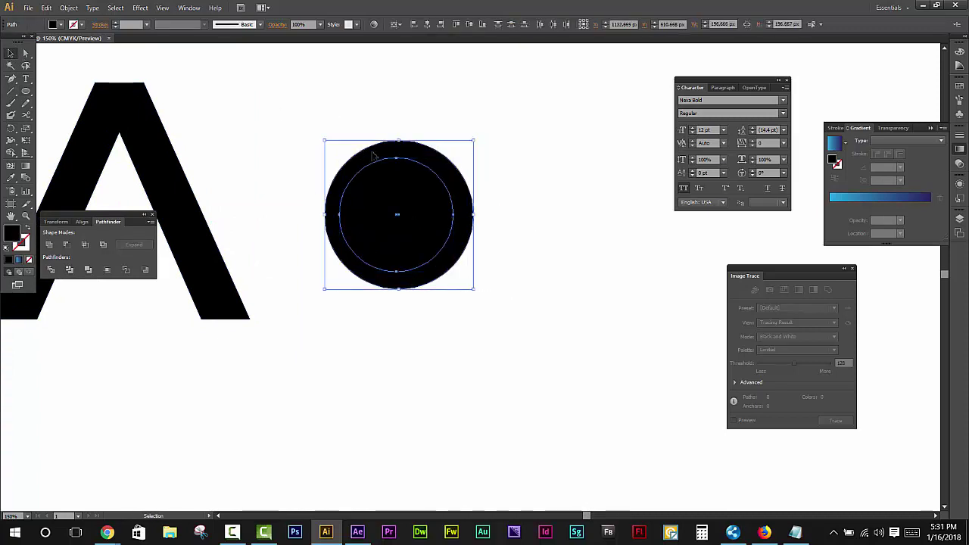
{"action": "left_click", "coordinate": [443, 25]}
{"action": "left_click", "coordinate": [439, 199], "text": "shift"}
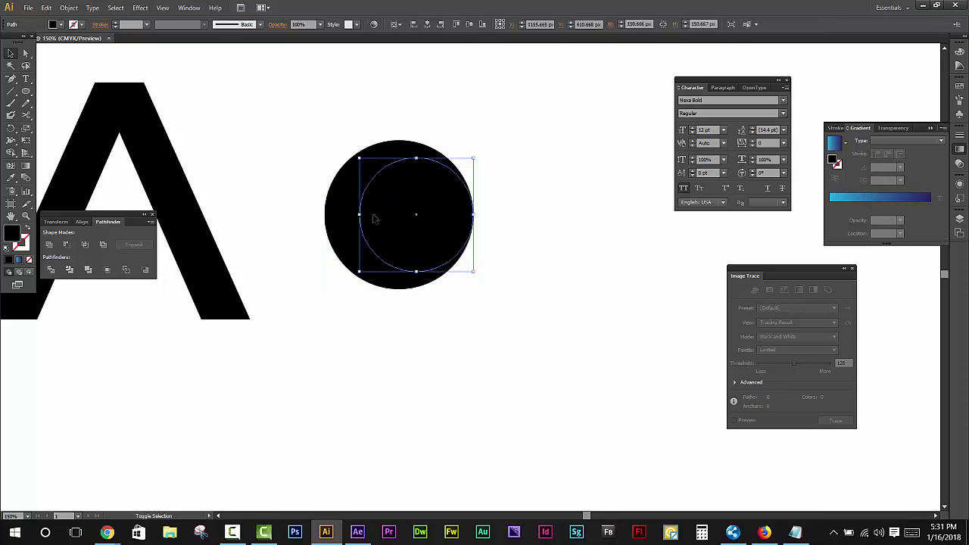
{"action": "left_click_drag", "start_coordinate": [474, 216], "coordinate": [484, 216]}
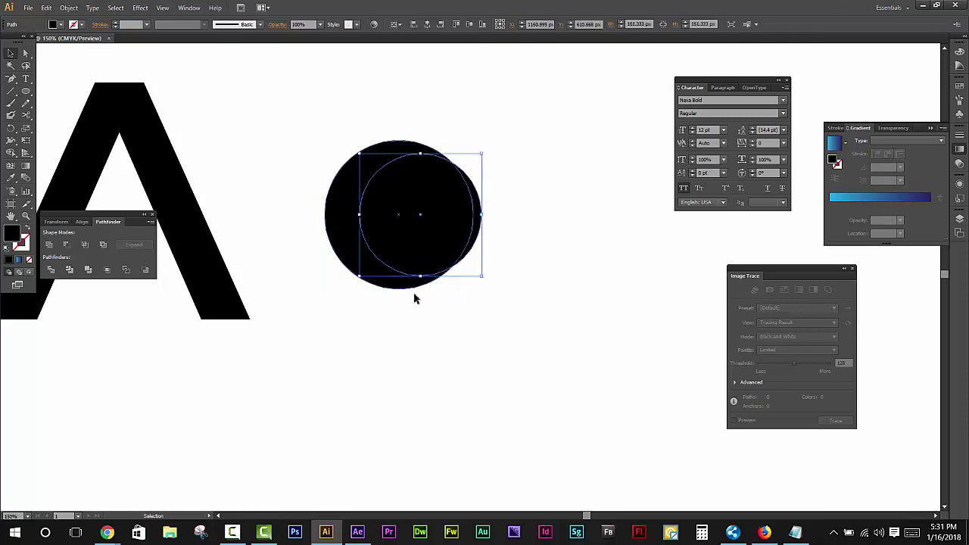
Select both circles and subtract the front one with Minus Front, leaving a crescent.
{"action": "left_click_drag", "start_coordinate": [322, 134], "coordinate": [355, 310]}
{"action": "left_click", "coordinate": [406, 339]}
{"action": "left_click", "coordinate": [342, 189]}
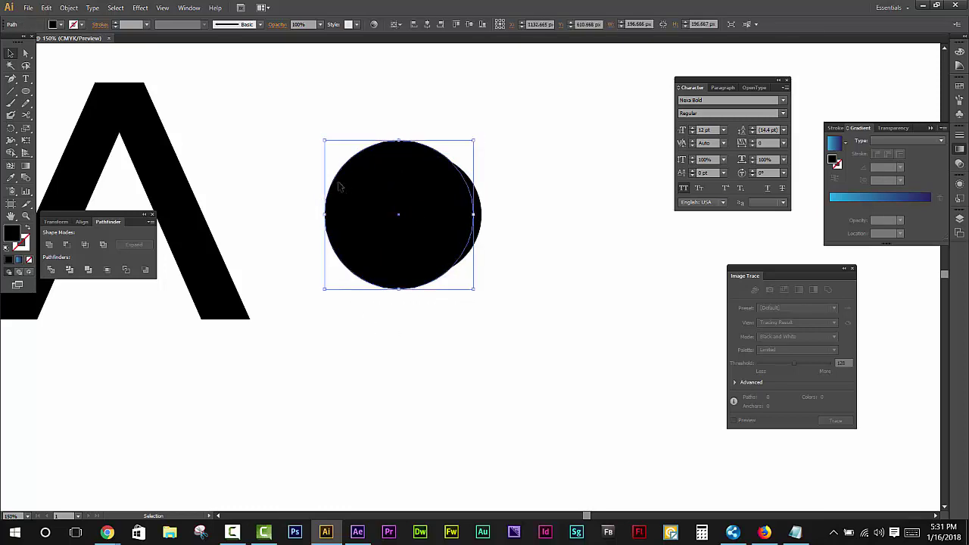
{"action": "left_click", "coordinate": [342, 190], "text": "shift"}
{"action": "left_click", "coordinate": [343, 189]}
{"action": "left_click_drag", "start_coordinate": [533, 326], "coordinate": [340, 179]}
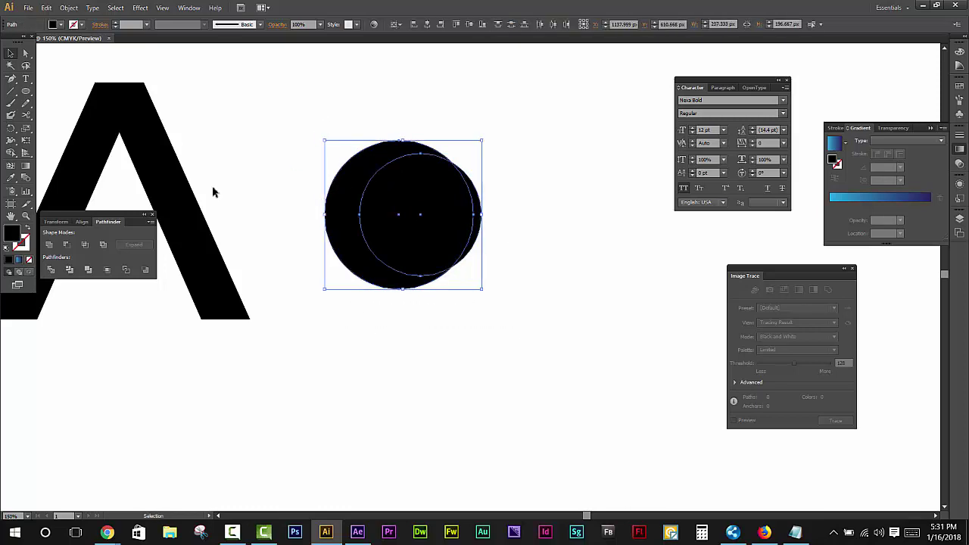
{"action": "left_click", "coordinate": [66, 244]}
{"action": "left_click", "coordinate": [474, 327]}
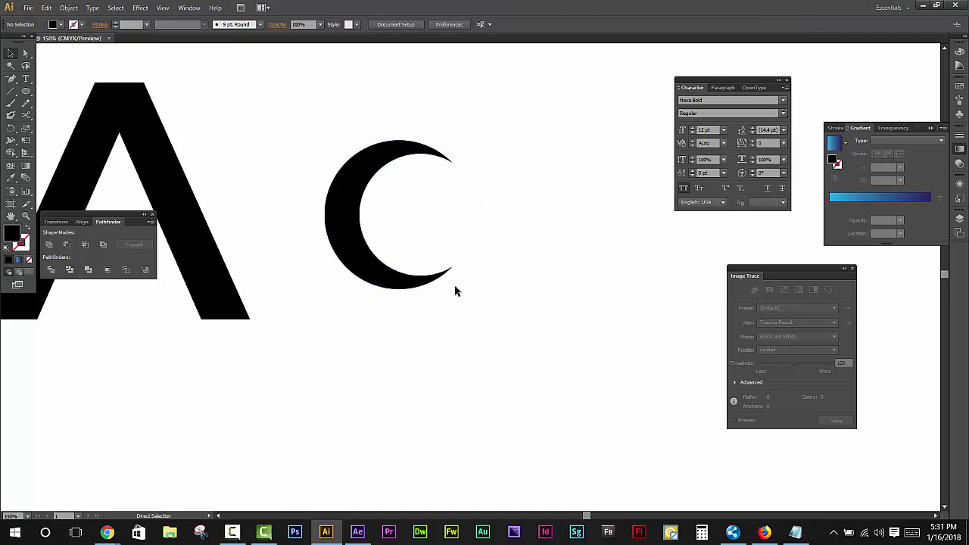
Undo the subtraction and give the front circle a light blue fill at 30% opacity.
{"action": "key", "text": "ctrl+z"}
{"action": "scroll", "coordinate": [381, 221], "scroll_direction": "up", "scroll_amount": 3}
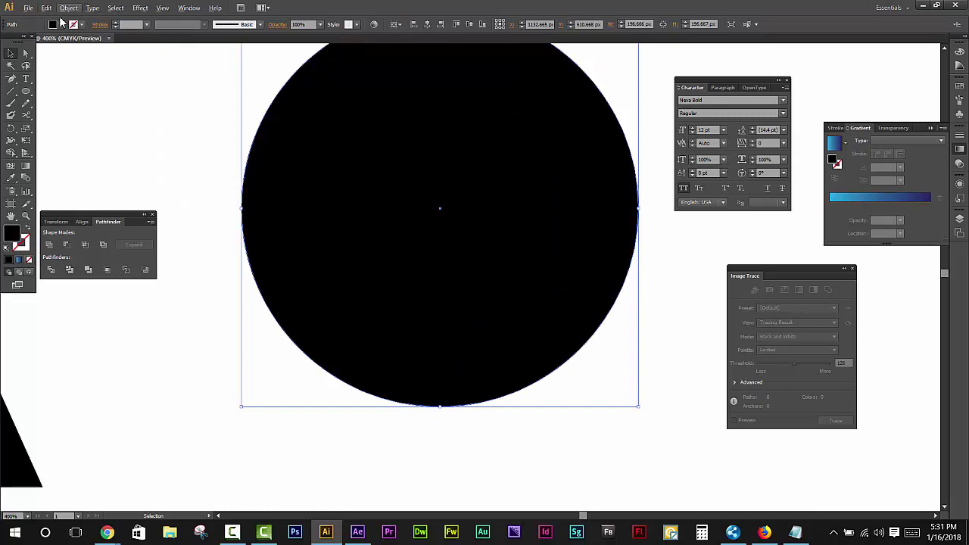
{"action": "left_click", "coordinate": [60, 24]}
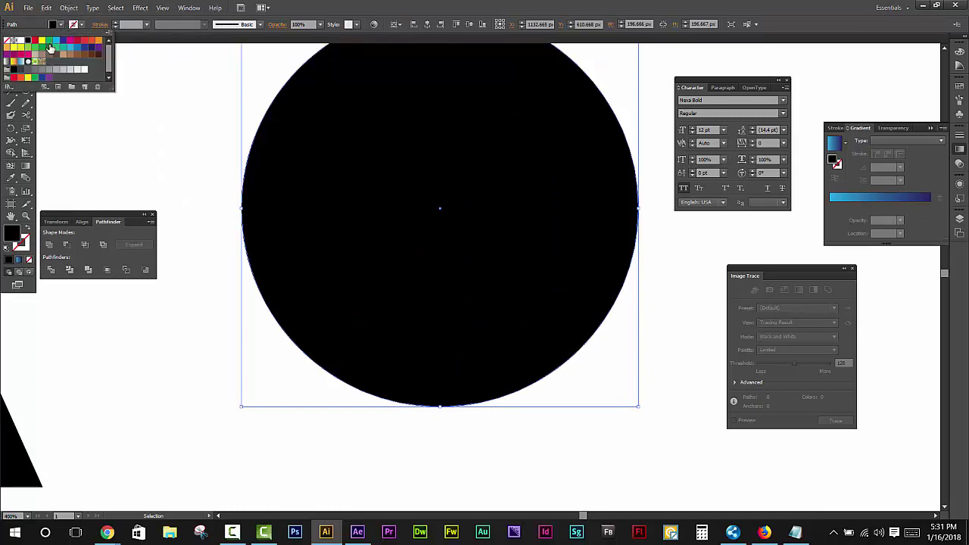
{"action": "left_click", "coordinate": [69, 47]}
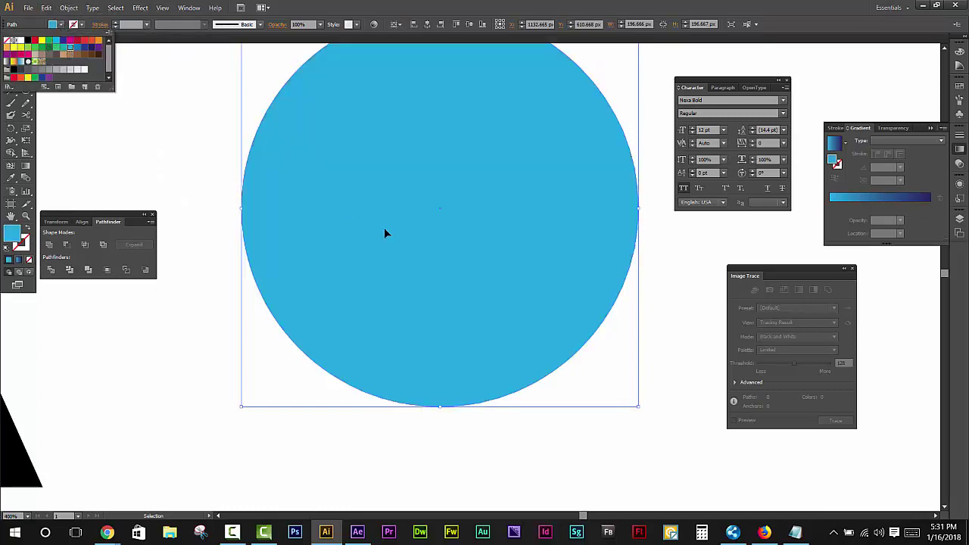
{"action": "left_click", "coordinate": [321, 25]}
{"action": "left_click", "coordinate": [321, 25]}
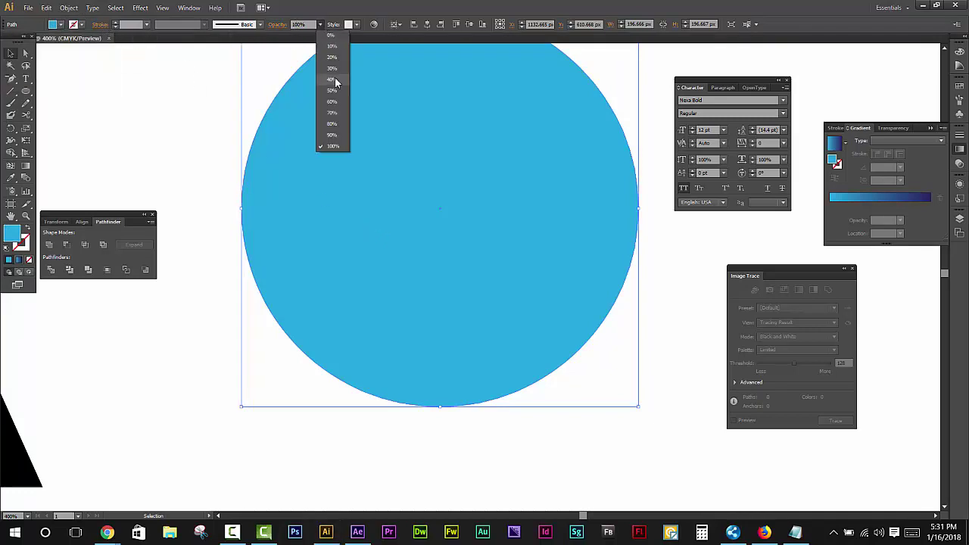
{"action": "left_click", "coordinate": [341, 70]}
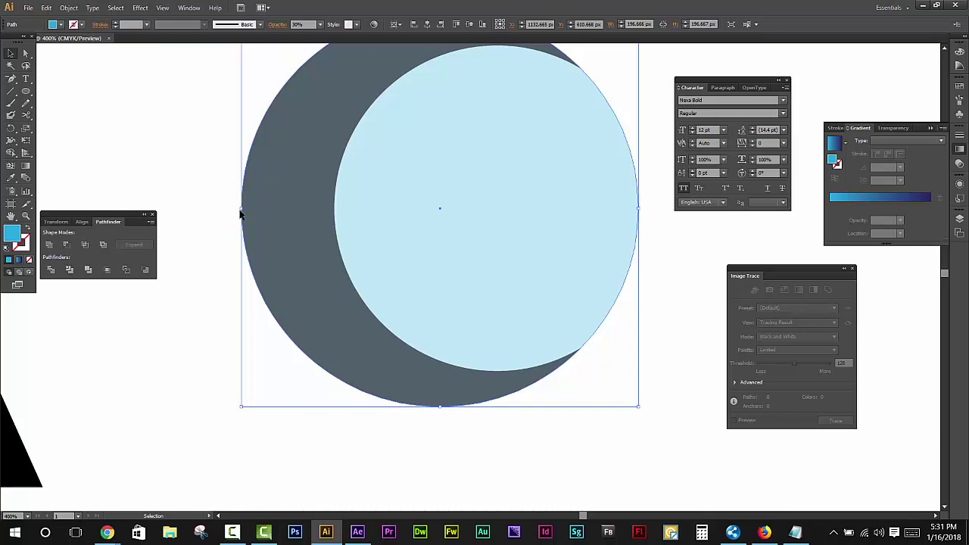
Resize the blue circle to about 180 px, slightly smaller than the black one.
{"action": "left_click_drag", "start_coordinate": [240, 211], "coordinate": [277, 212]}
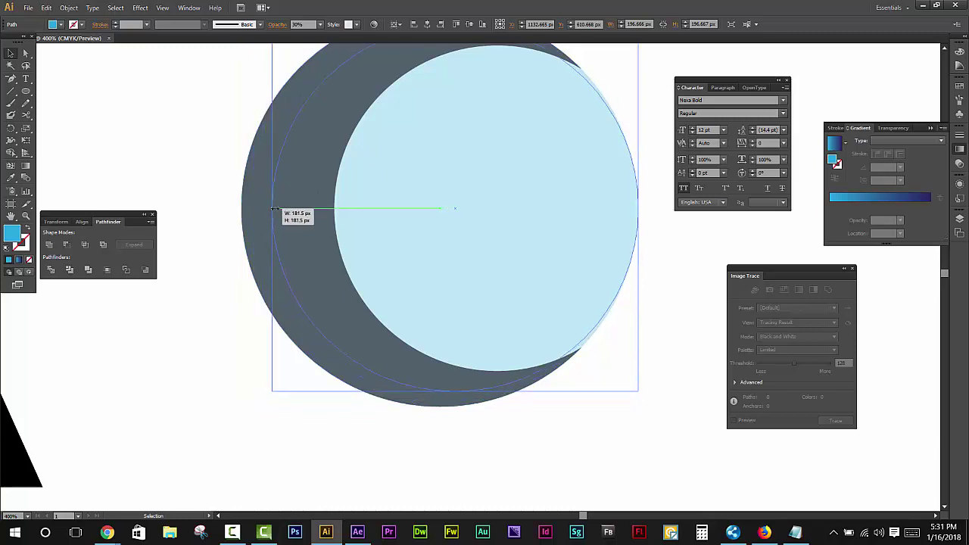
{"action": "left_click_drag", "start_coordinate": [522, 290], "coordinate": [461, 314]}
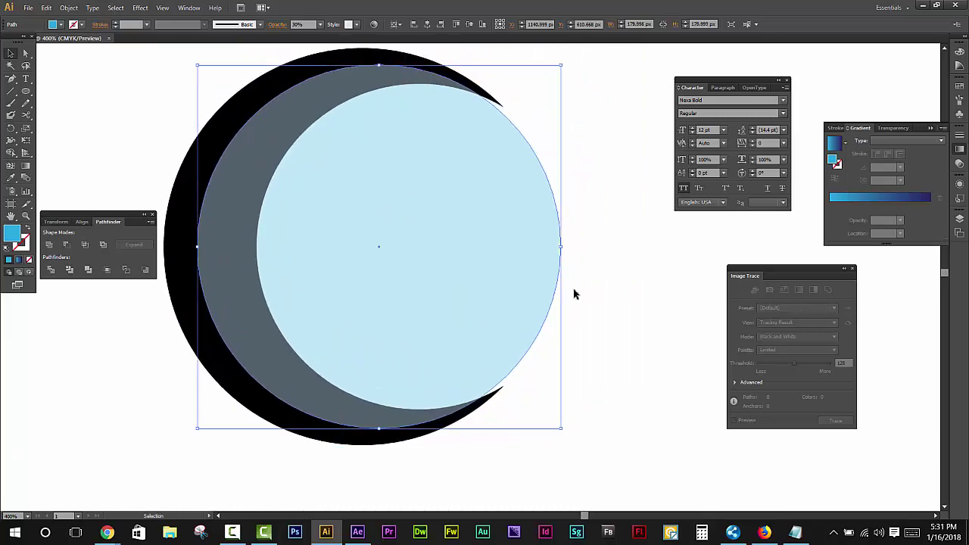
{"action": "left_click_drag", "start_coordinate": [564, 250], "coordinate": [578, 255]}
{"action": "left_click", "coordinate": [612, 275]}
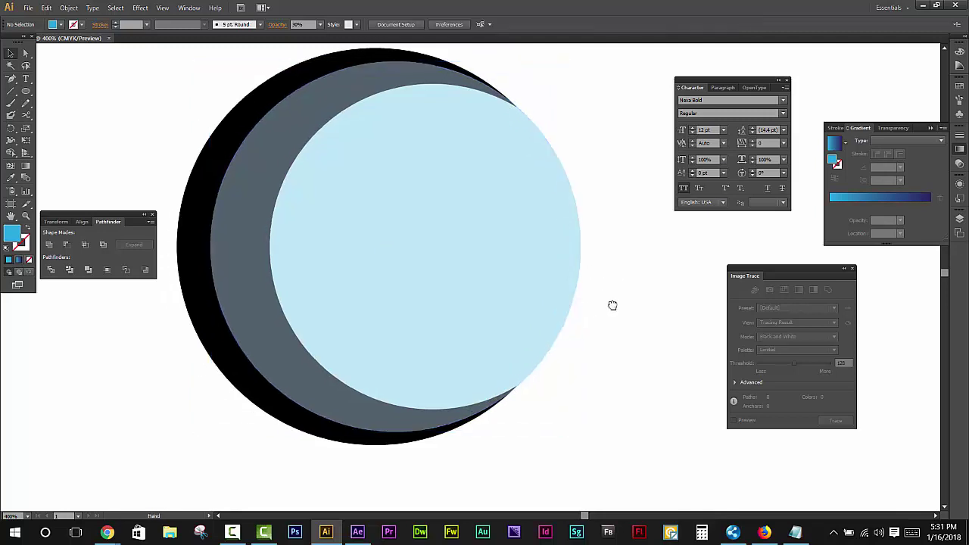
{"action": "scroll", "coordinate": [613, 305], "scroll_direction": "left", "scroll_amount": 3}
{"action": "scroll", "coordinate": [545, 275], "scroll_direction": "down", "scroll_amount": 1}
{"action": "scroll", "coordinate": [545, 274], "scroll_direction": "down", "scroll_amount": 1}
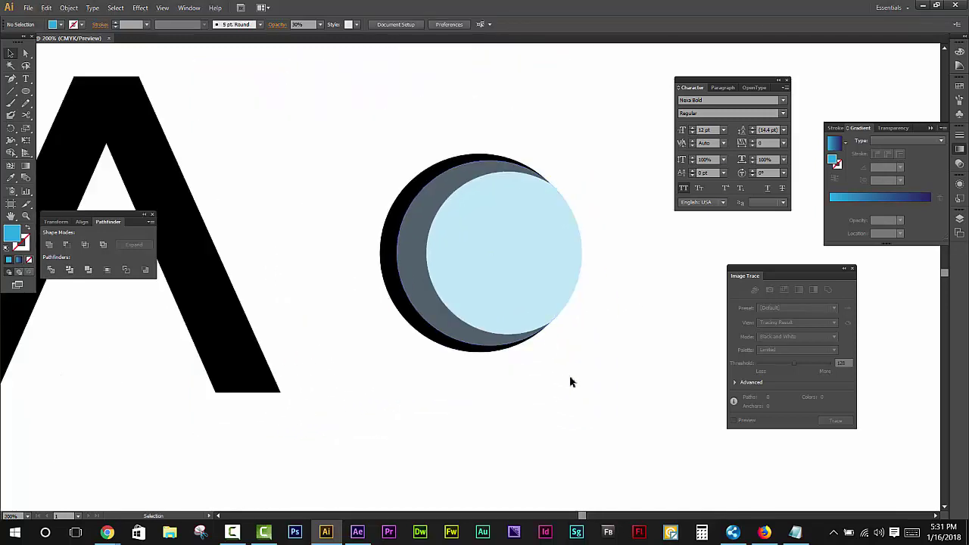
{"action": "scroll", "coordinate": [576, 387], "scroll_direction": "left", "scroll_amount": 3}
{"action": "scroll", "coordinate": [568, 371], "scroll_direction": "left", "scroll_amount": 1}
{"action": "left_click_drag", "start_coordinate": [557, 350], "coordinate": [434, 147]}
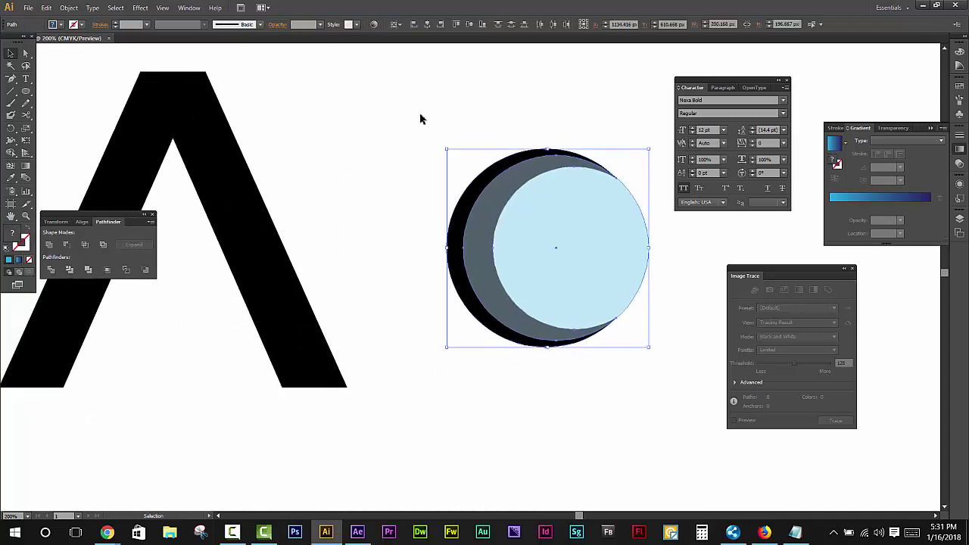
{"action": "key", "text": "space"}
{"action": "left_click_drag", "start_coordinate": [461, 237], "coordinate": [574, 229]}
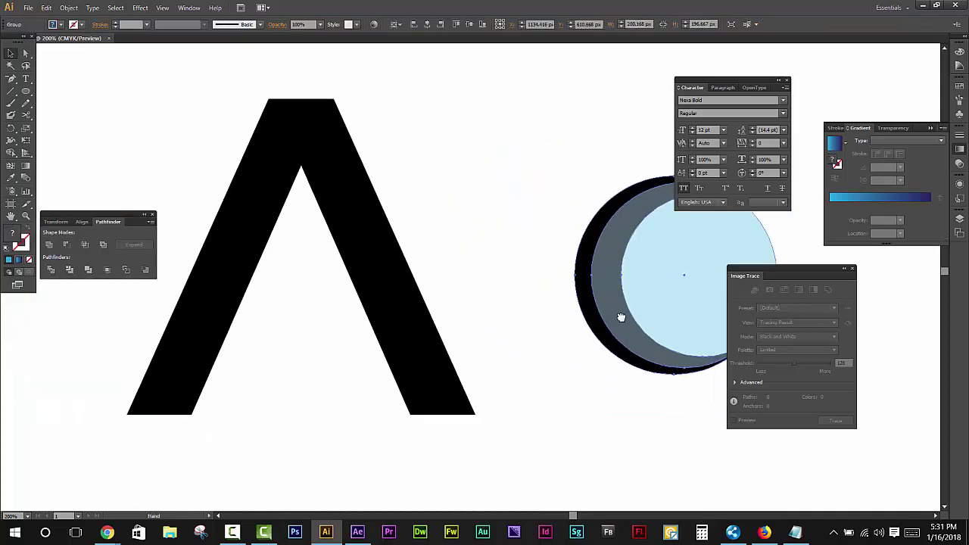
{"action": "left_click_drag", "start_coordinate": [618, 312], "coordinate": [222, 336]}
{"action": "left_click_drag", "start_coordinate": [281, 367], "coordinate": [377, 324]}
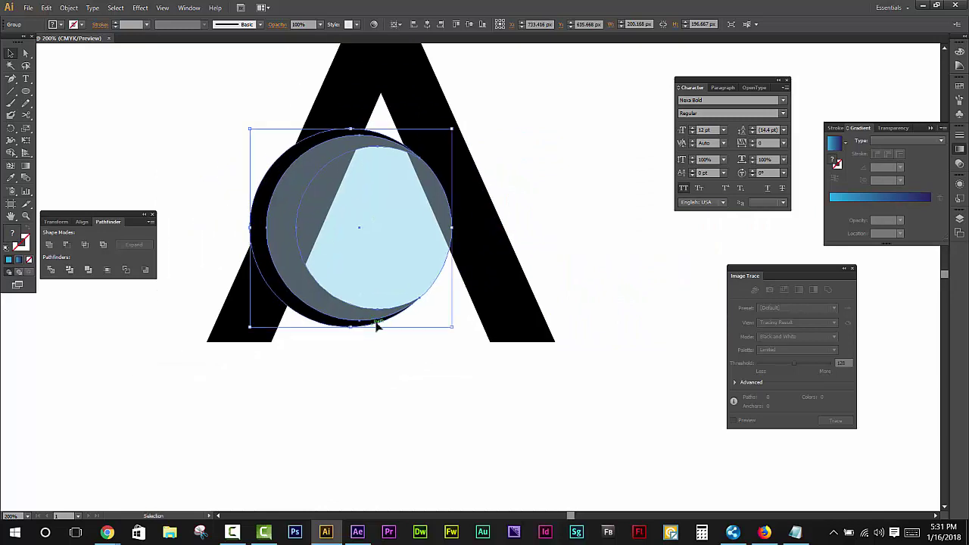
{"action": "scroll", "coordinate": [463, 282], "scroll_direction": "right", "scroll_amount": 5}
{"action": "scroll", "coordinate": [465, 314], "scroll_direction": "right", "scroll_amount": 2}
{"action": "scroll", "coordinate": [563, 340], "scroll_direction": "right", "scroll_amount": 5}
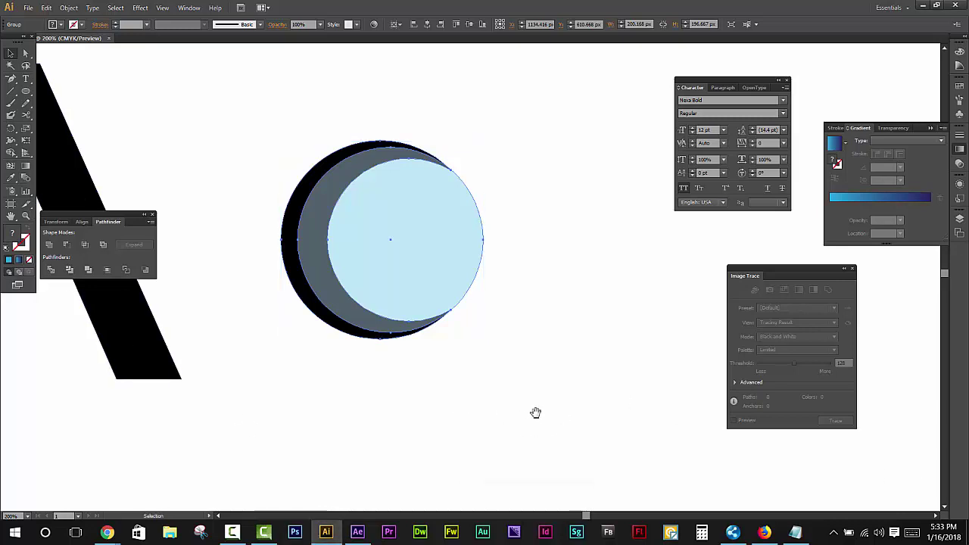
{"action": "left_click", "coordinate": [433, 385]}
{"action": "left_click_drag", "start_coordinate": [433, 384], "coordinate": [499, 403]}
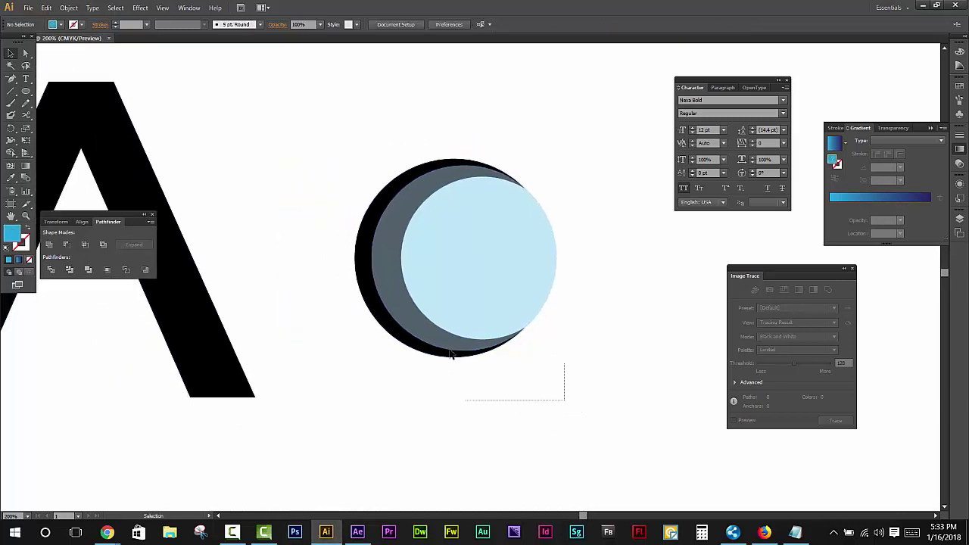
Select the circle group and start a Shear about its centre point.
{"action": "left_click_drag", "start_coordinate": [452, 354], "coordinate": [312, 146]}
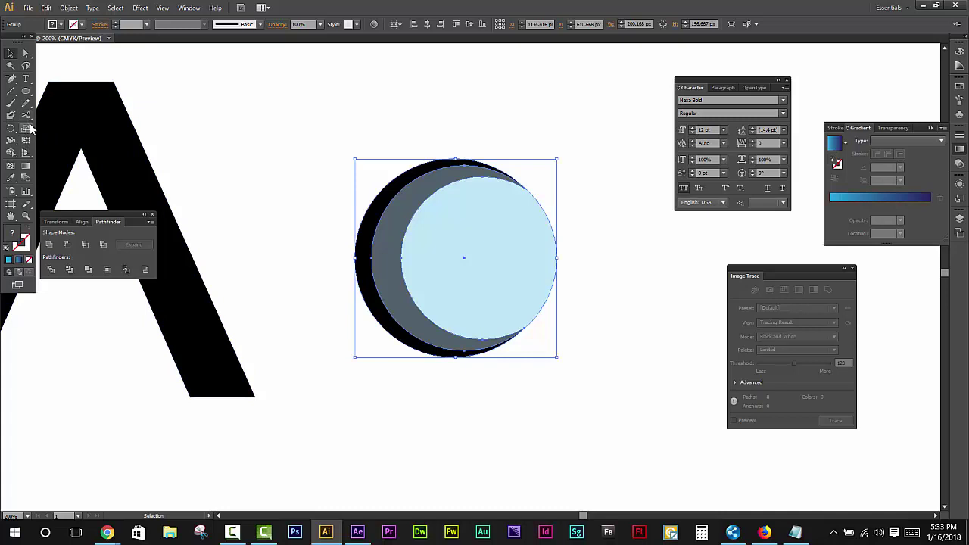
{"action": "left_click_drag", "start_coordinate": [30, 125], "coordinate": [54, 139]}
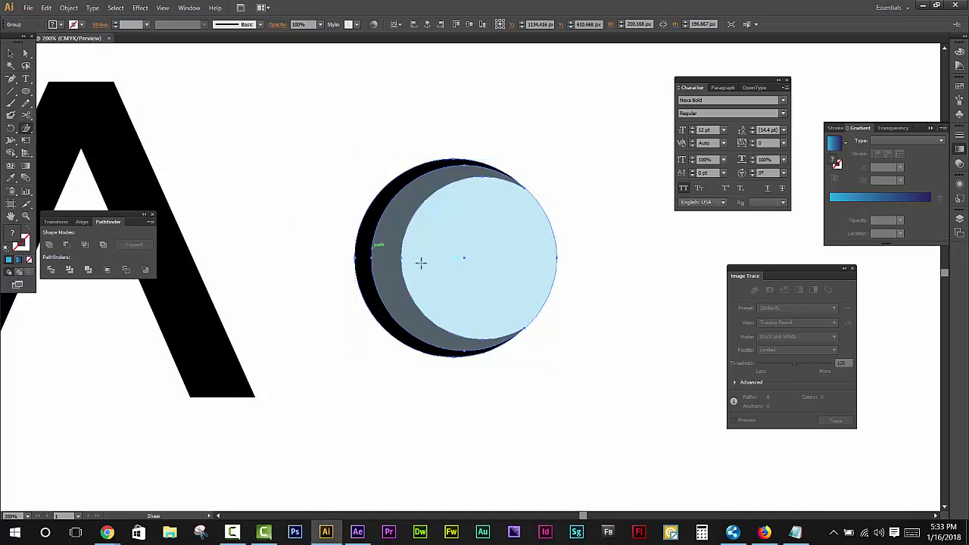
{"action": "left_click", "coordinate": [464, 259], "text": "alt"}
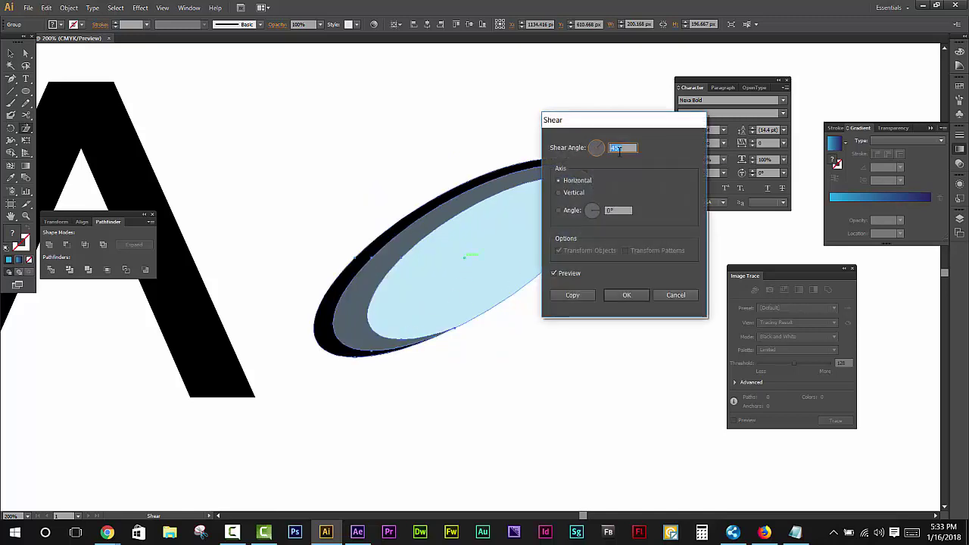
{"action": "left_click_drag", "start_coordinate": [625, 120], "coordinate": [737, 201]}
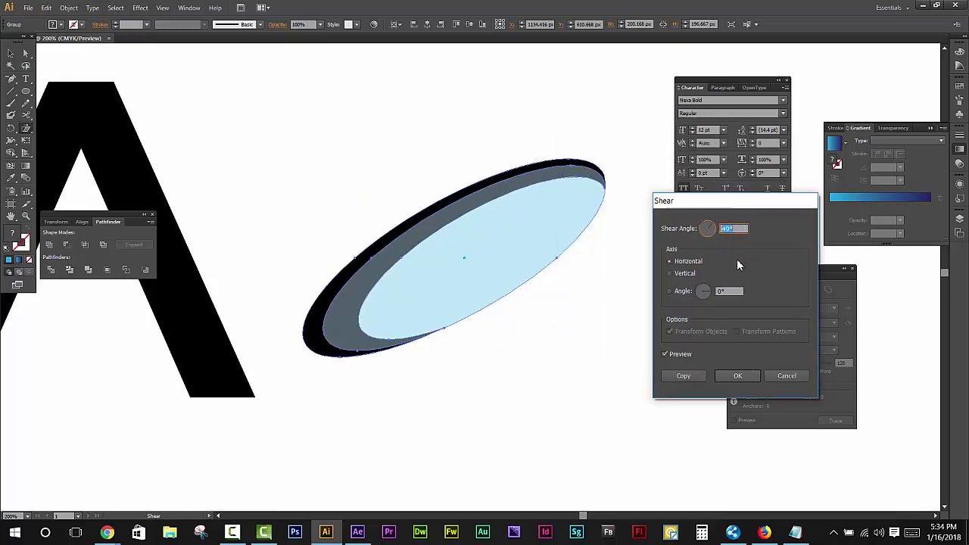
Apply a shear angle of about 42° along a 7° axis.
{"action": "key", "text": "Down"}
{"action": "key", "text": "Down"}
{"action": "key", "text": "Down"}
{"action": "key", "text": "Down"}
{"action": "key", "text": "Down"}
{"action": "key", "text": "Down"}
{"action": "key", "text": "Down"}
{"action": "key", "text": "Down"}
{"action": "key", "text": "Down"}
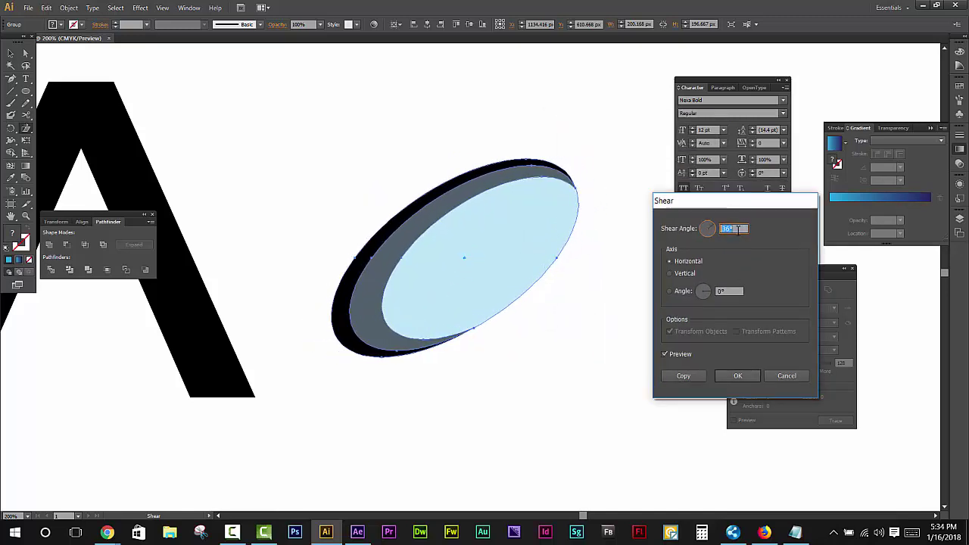
{"action": "key", "text": "Down"}
{"action": "key", "text": "Down"}
{"action": "key", "text": "Down"}
{"action": "key", "text": "Up"}
{"action": "key", "text": "Up"}
{"action": "key", "text": "Up"}
{"action": "key", "text": "Up"}
{"action": "key", "text": "Up"}
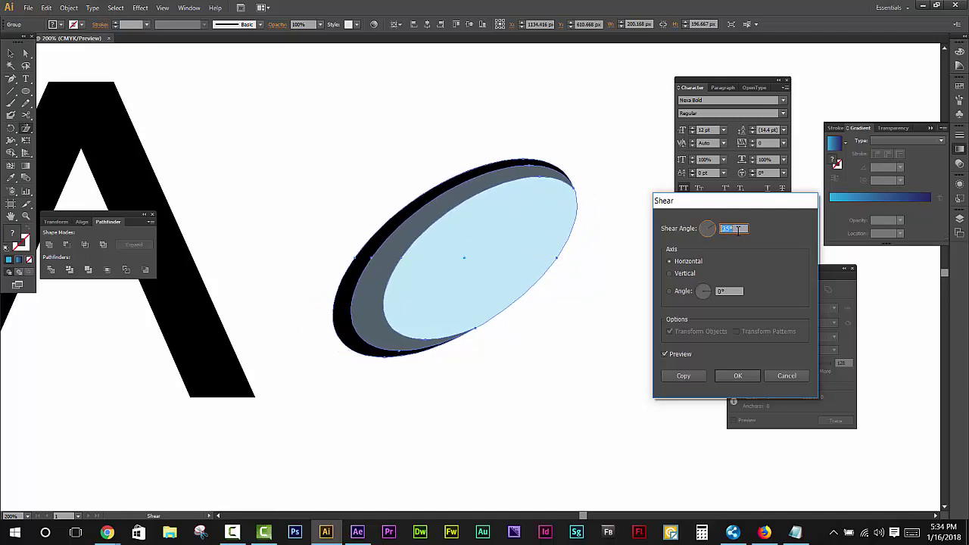
{"action": "key", "text": "Up"}
{"action": "key", "text": "Up"}
{"action": "key", "text": "Up"}
{"action": "key", "text": "Up"}
{"action": "key", "text": "Up"}
{"action": "key", "text": "Up"}
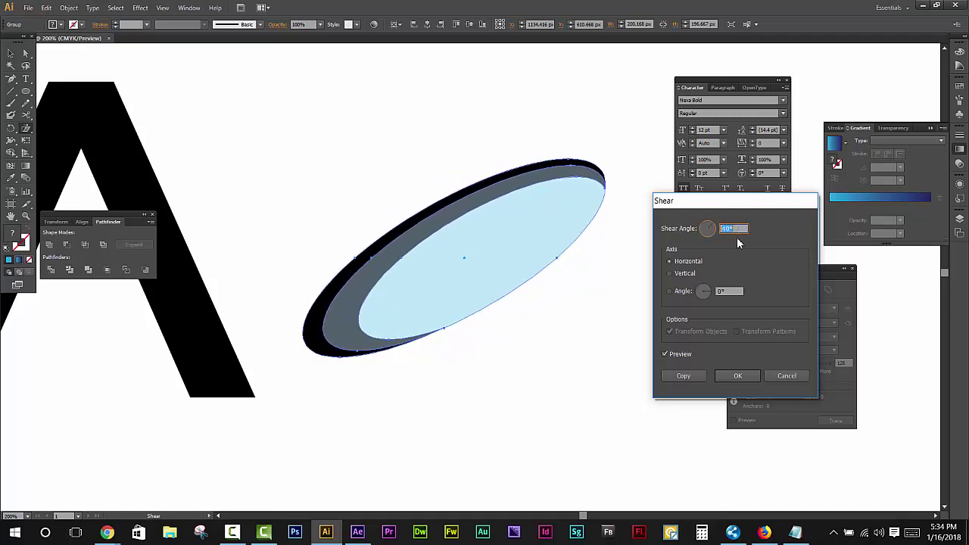
{"action": "left_click", "coordinate": [727, 291]}
{"action": "key", "text": "Up"}
{"action": "key", "text": "Up"}
{"action": "key", "text": "Up"}
{"action": "key", "text": "Up"}
{"action": "key", "text": "Up"}
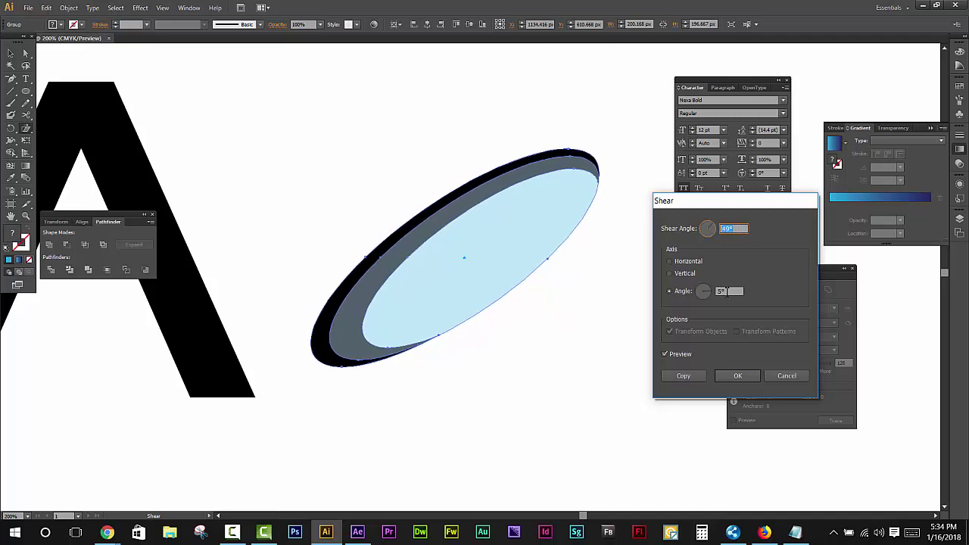
{"action": "key", "text": "Up"}
{"action": "key", "text": "Up"}
{"action": "key", "text": "Up"}
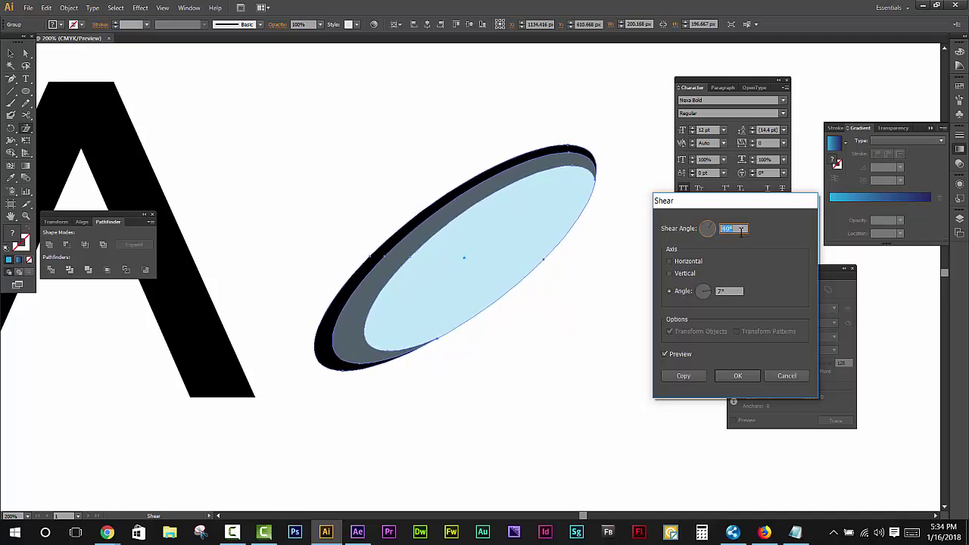
{"action": "key", "text": "Up"}
{"action": "key", "text": "Up"}
{"action": "key", "text": "Up"}
{"action": "left_click", "coordinate": [738, 378]}
{"action": "left_click_drag", "start_coordinate": [502, 377], "coordinate": [752, 398]}
{"action": "mouse_move", "coordinate": [641, 368]}
{"action": "left_mouse_down"}
{"action": "mouse_move", "coordinate": [358, 339]}
{"action": "mouse_move", "coordinate": [591, 417]}
{"action": "mouse_move", "coordinate": [414, 381]}
{"action": "left_mouse_up"}
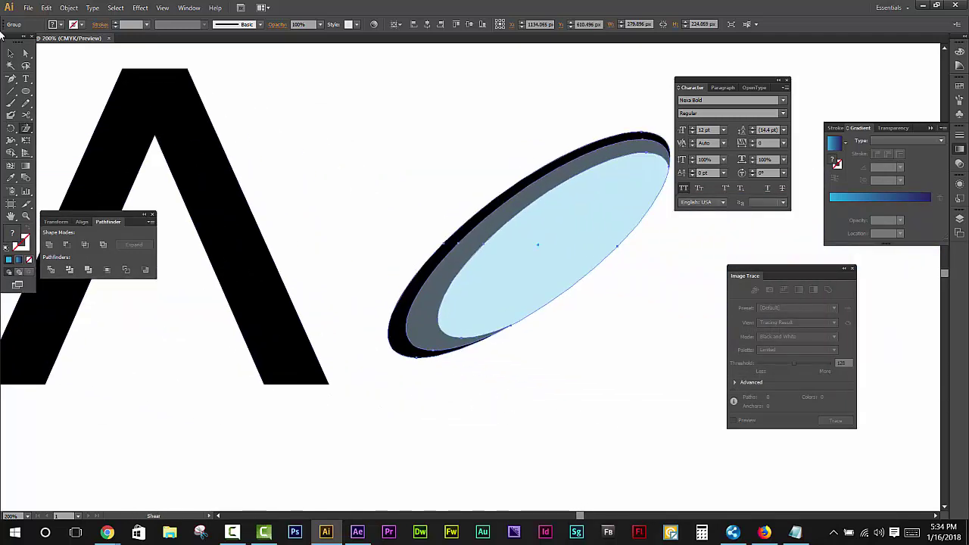
Move the sheared ring left over the A, enlarge it across the letter, and nudge it into place.
{"action": "left_click", "coordinate": [12, 54]}
{"action": "left_click", "coordinate": [368, 152]}
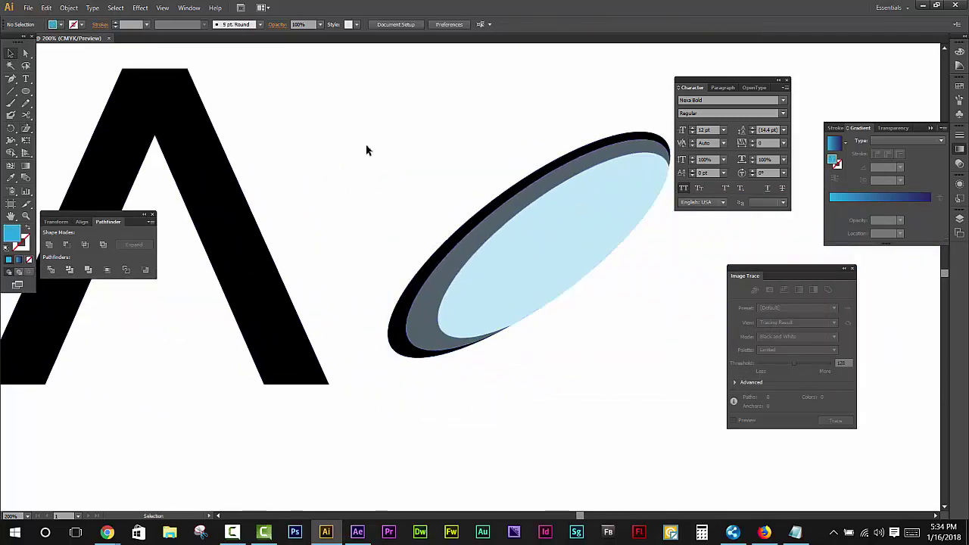
{"action": "mouse_move", "coordinate": [561, 268]}
{"action": "left_mouse_down"}
{"action": "mouse_move", "coordinate": [239, 259]}
{"action": "mouse_move", "coordinate": [398, 247]}
{"action": "mouse_move", "coordinate": [333, 270]}
{"action": "left_mouse_up"}
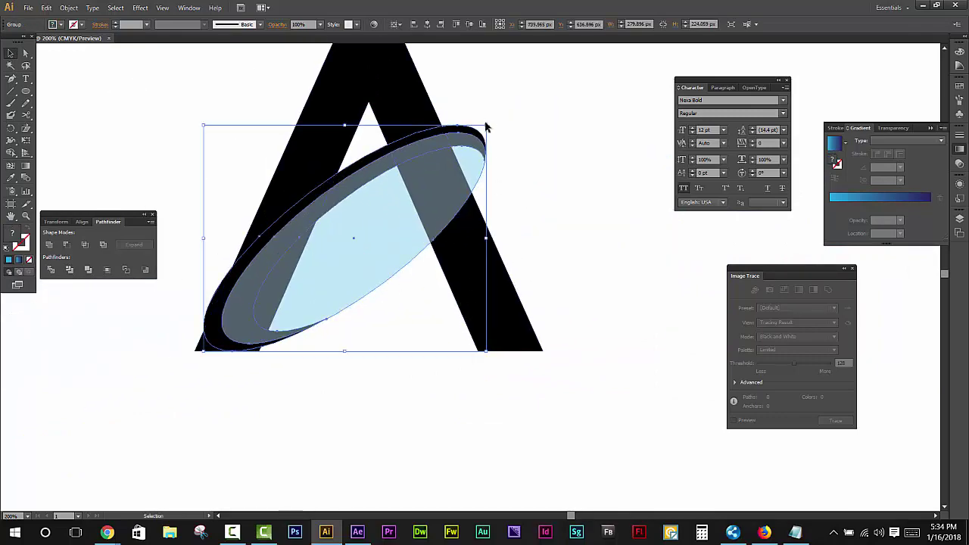
{"action": "mouse_move", "coordinate": [489, 127]}
{"action": "left_mouse_down"}
{"action": "mouse_move", "coordinate": [593, 49]}
{"action": "mouse_move", "coordinate": [526, 163]}
{"action": "left_mouse_up"}
{"action": "left_click_drag", "start_coordinate": [418, 166], "coordinate": [406, 180]}
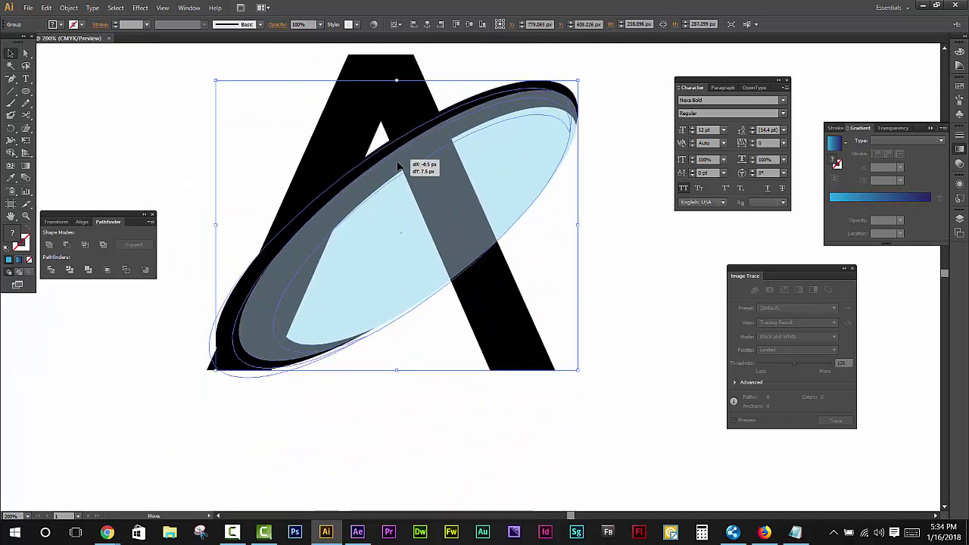
{"action": "left_click_drag", "start_coordinate": [356, 218], "coordinate": [358, 218]}
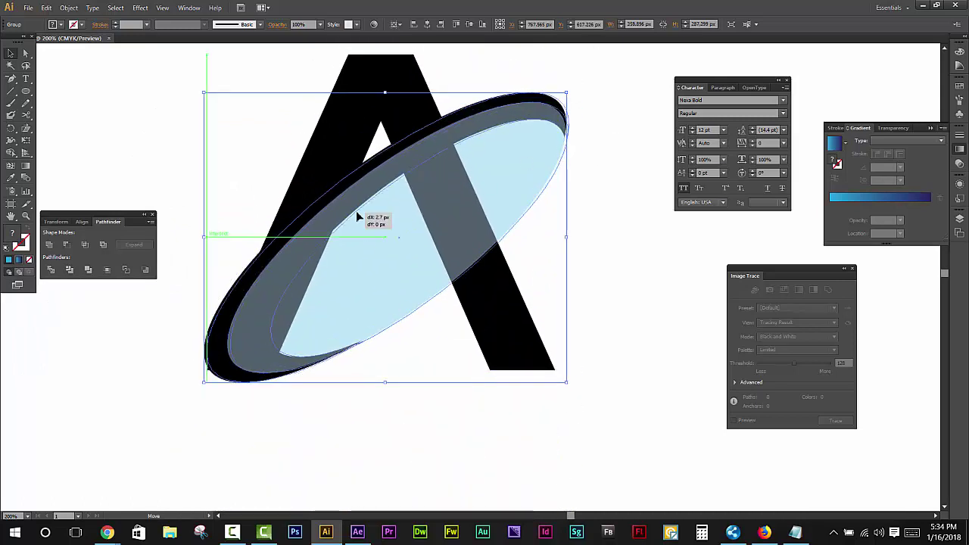
{"action": "left_click", "coordinate": [428, 380]}
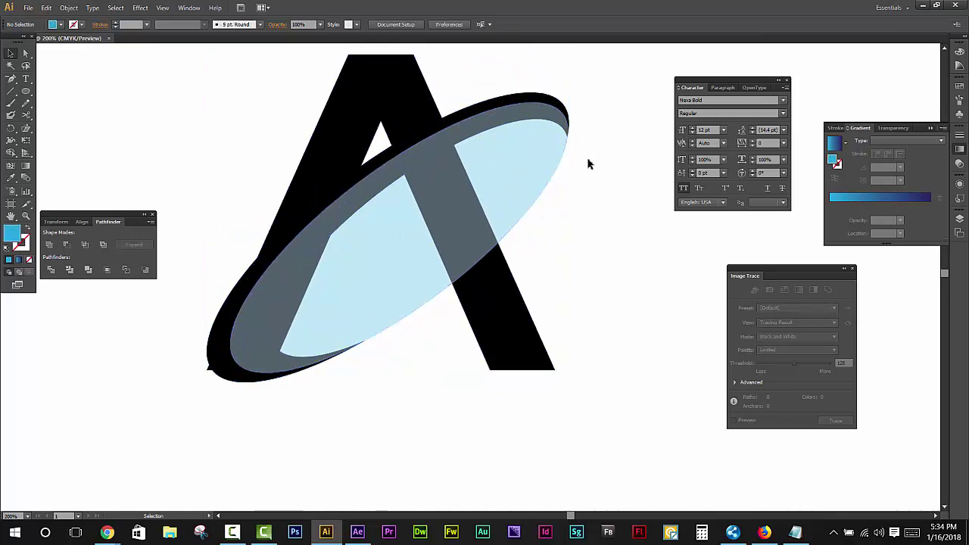
{"action": "left_click", "coordinate": [512, 158]}
Ungroup the ring group and delete the light-blue ellipse.
{"action": "right_click", "coordinate": [513, 158]}
{"action": "left_click", "coordinate": [533, 218]}
{"action": "key", "text": "ctrl+shift+a"}
{"action": "left_click", "coordinate": [526, 157]}
{"action": "key", "text": "Delete"}
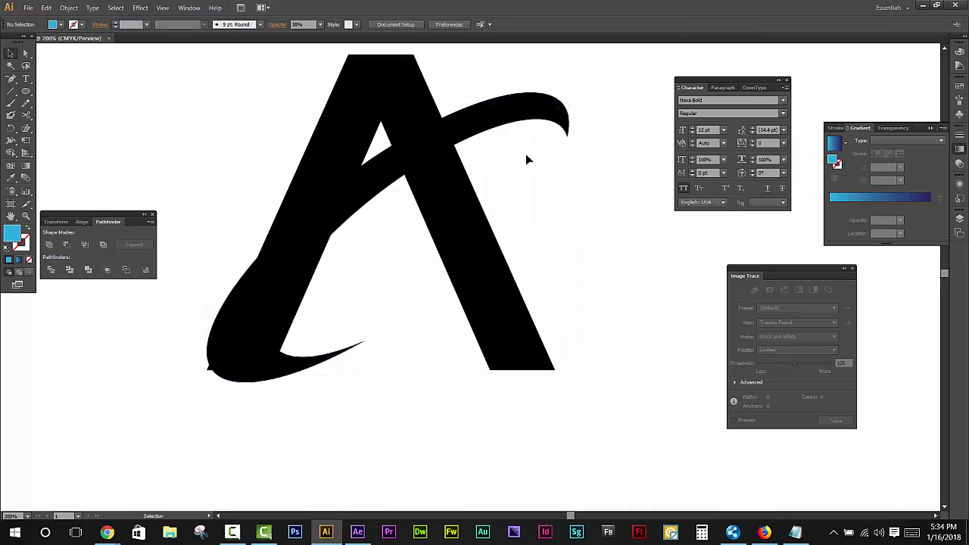
Duplicate the black crescent with a slight offset and subtract it from the A with Minus Front.
{"action": "left_click", "coordinate": [495, 123]}
{"action": "left_click", "coordinate": [498, 126], "text": "shift"}
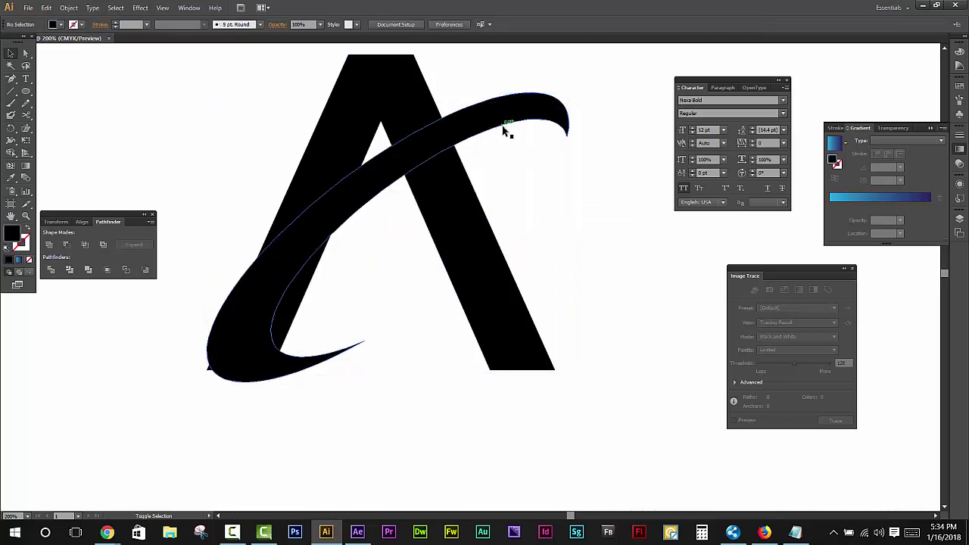
{"action": "left_click_drag", "start_coordinate": [493, 126], "coordinate": [500, 133]}
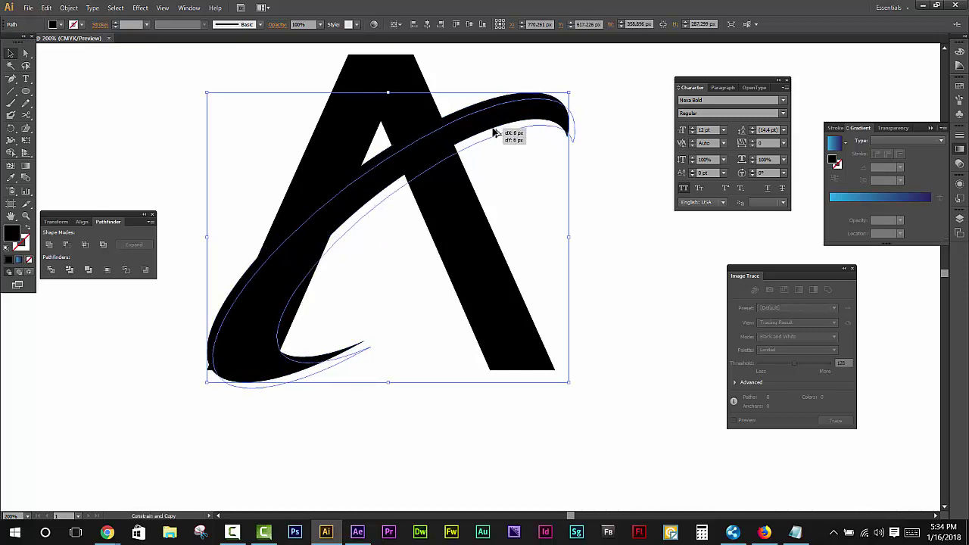
{"action": "left_click", "coordinate": [456, 197], "text": "shift"}
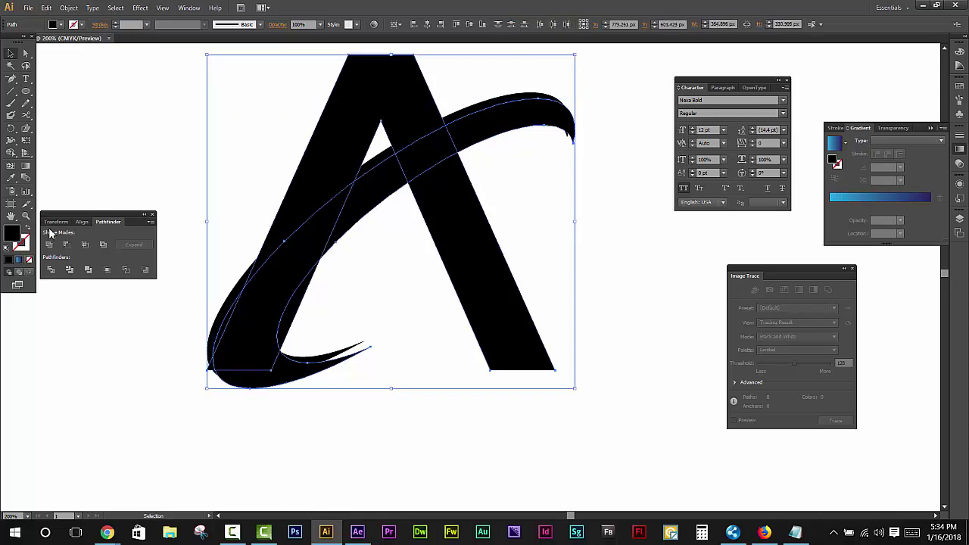
{"action": "left_click", "coordinate": [66, 245]}
{"action": "left_click", "coordinate": [244, 243]}
Delete the thin leftover sliver inside the crescent.
{"action": "key", "text": "a"}
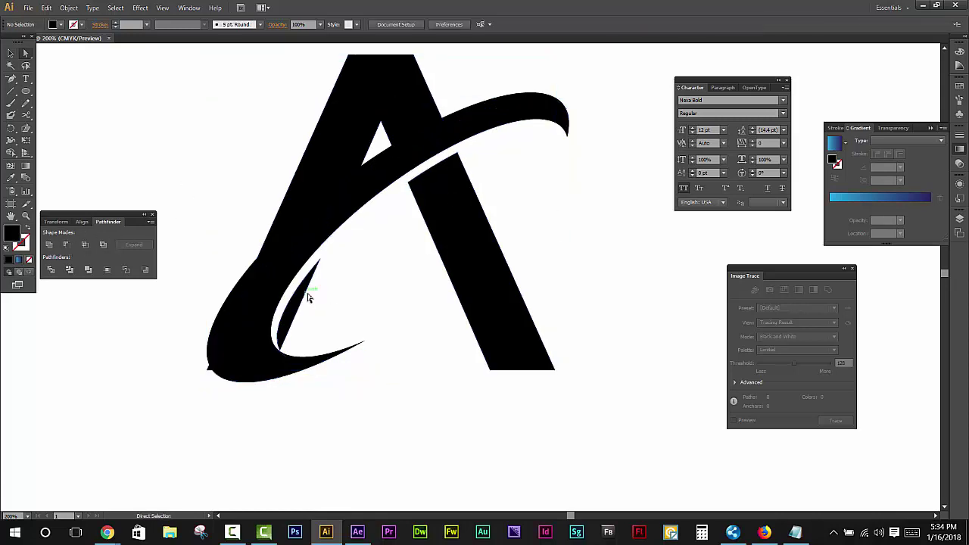
{"action": "left_click", "coordinate": [302, 301]}
{"action": "key", "text": "Delete"}
{"action": "left_click", "coordinate": [211, 365]}
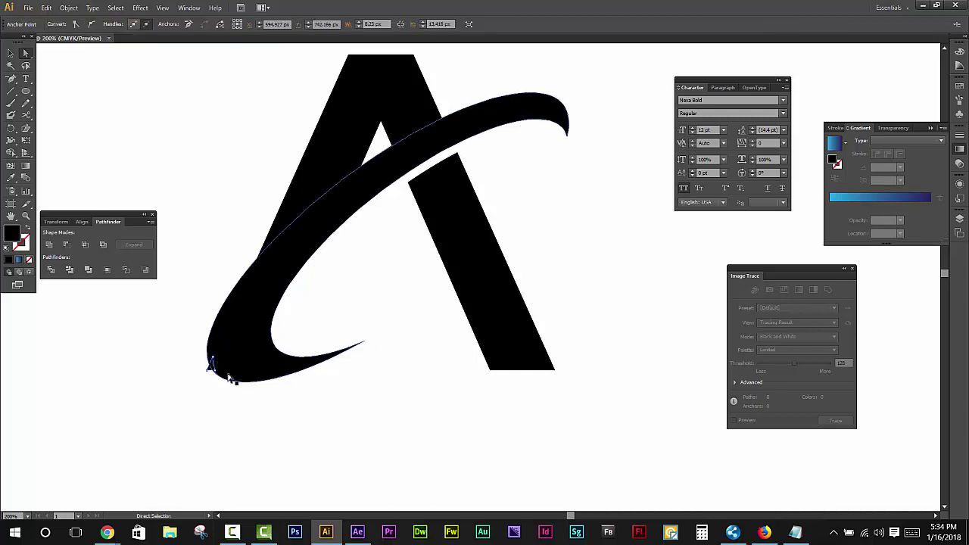
{"action": "left_click", "coordinate": [229, 377]}
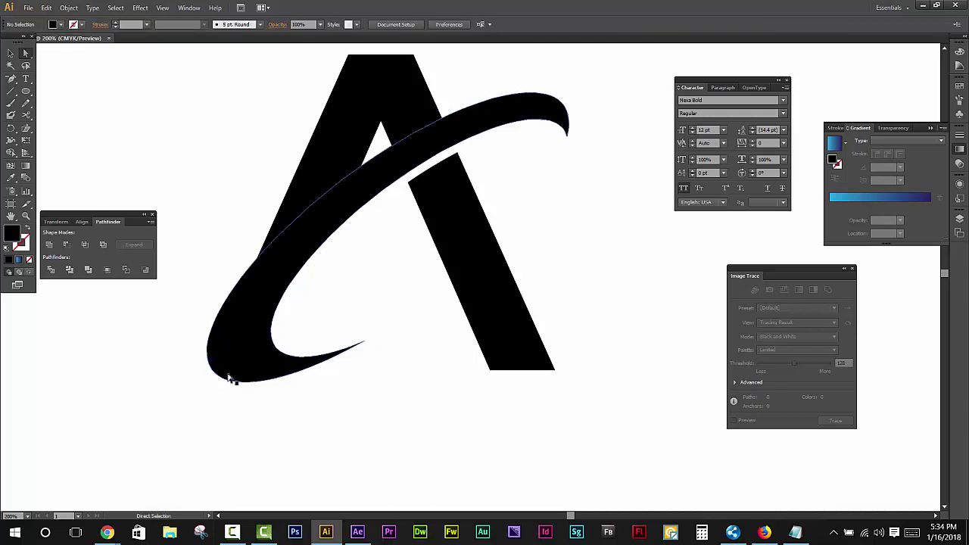
Move the remaining light-blue ellipse off the swoosh and delete it.
{"action": "key", "text": "v"}
{"action": "left_click", "coordinate": [309, 360]}
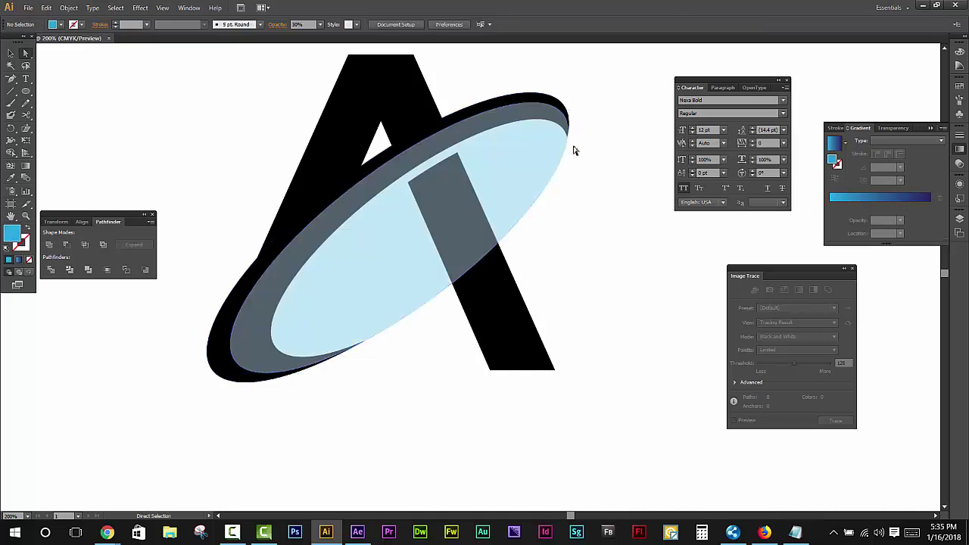
{"action": "left_click", "coordinate": [583, 166]}
{"action": "left_click_drag", "start_coordinate": [598, 175], "coordinate": [552, 91]}
{"action": "left_click", "coordinate": [52, 270]}
{"action": "right_click", "coordinate": [520, 187]}
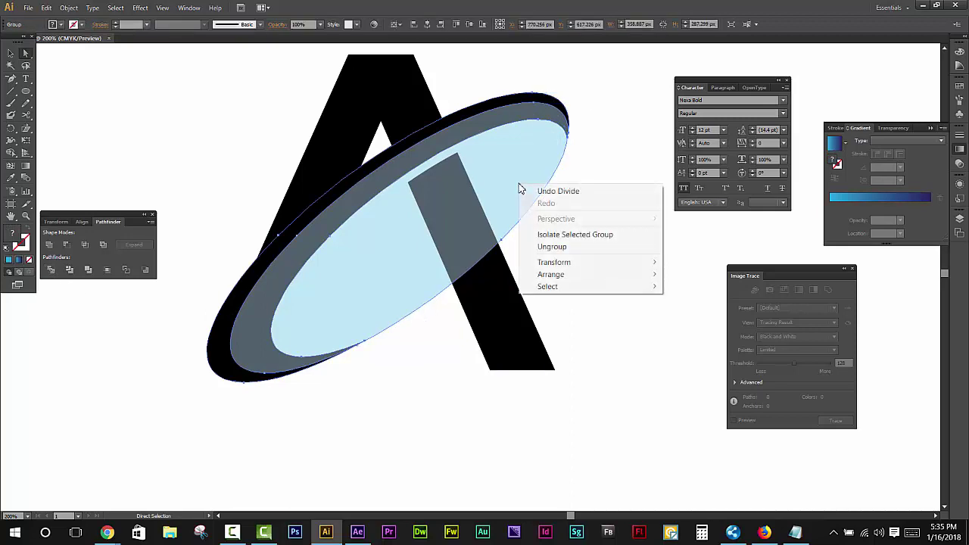
{"action": "left_click", "coordinate": [558, 245]}
{"action": "left_click_drag", "start_coordinate": [526, 176], "coordinate": [567, 291]}
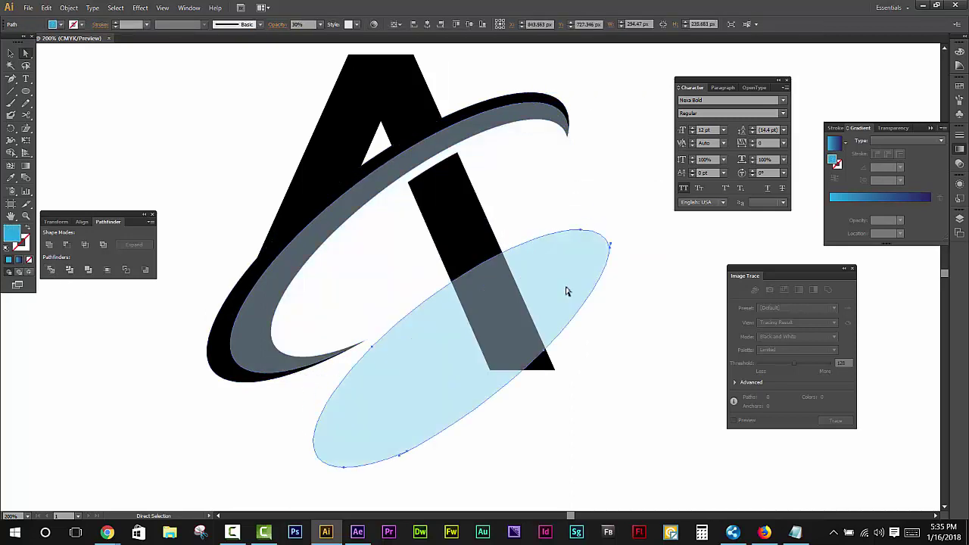
{"action": "key", "text": "Delete"}
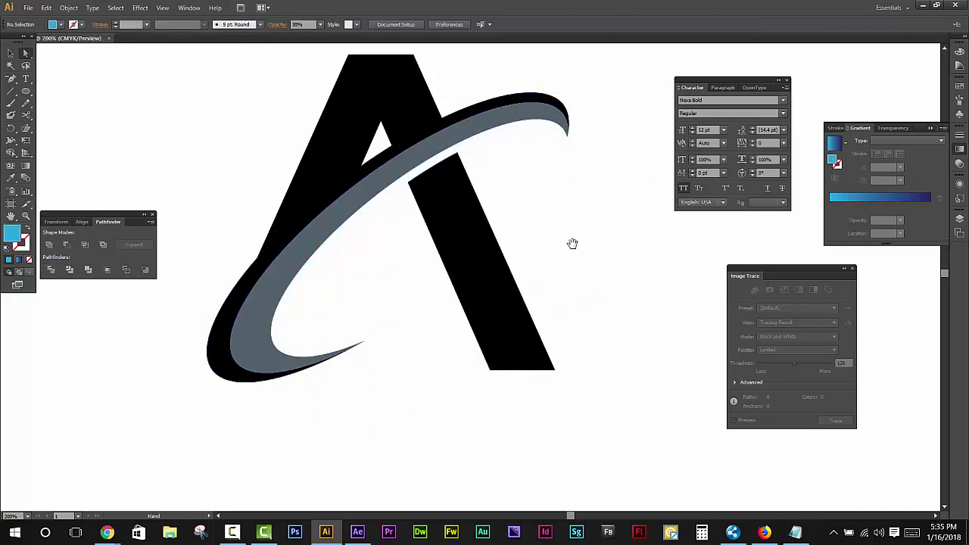
Select all the A and swoosh artwork with the Direct Selection tool.
{"action": "scroll", "coordinate": [572, 243], "scroll_direction": "down", "scroll_amount": 1}
{"action": "scroll", "coordinate": [567, 256], "scroll_direction": "down", "scroll_amount": 1}
{"action": "key", "text": "a"}
{"action": "mouse_move", "coordinate": [599, 337]}
{"action": "left_mouse_down"}
{"action": "mouse_move", "coordinate": [464, 266]}
{"action": "mouse_move", "coordinate": [343, 107]}
{"action": "left_mouse_up"}
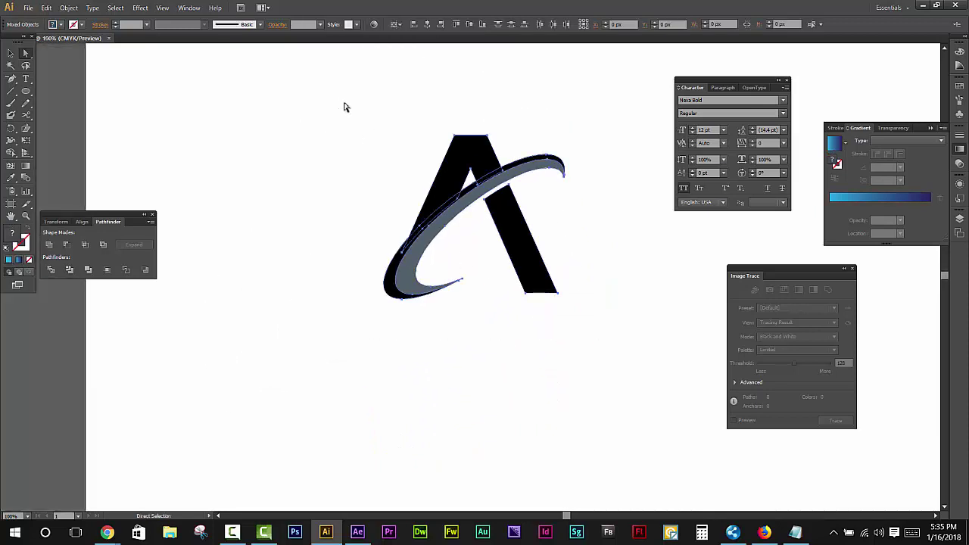
Load the Basic RGB swatch library and move its panel aside.
{"action": "left_click", "coordinate": [177, 115]}
{"action": "left_click", "coordinate": [61, 24]}
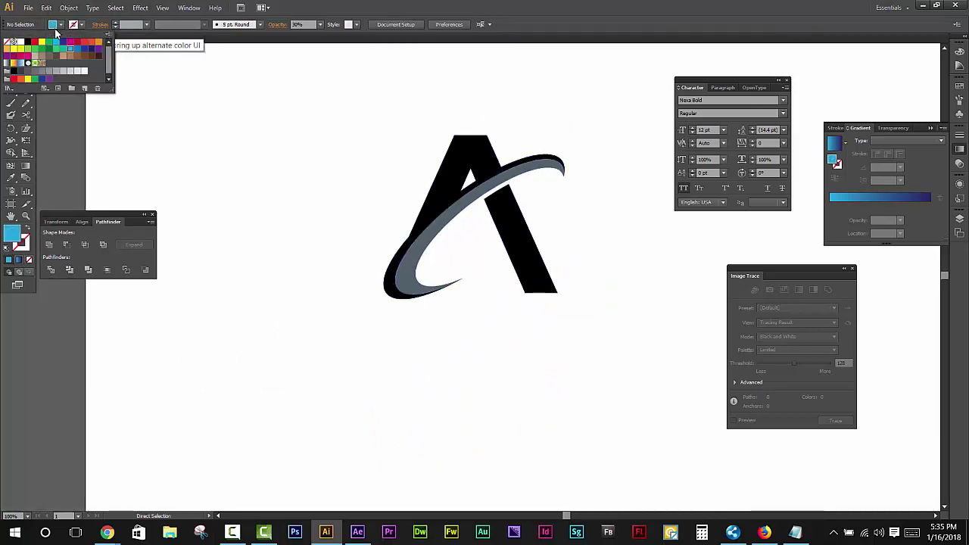
{"action": "left_click", "coordinate": [9, 90]}
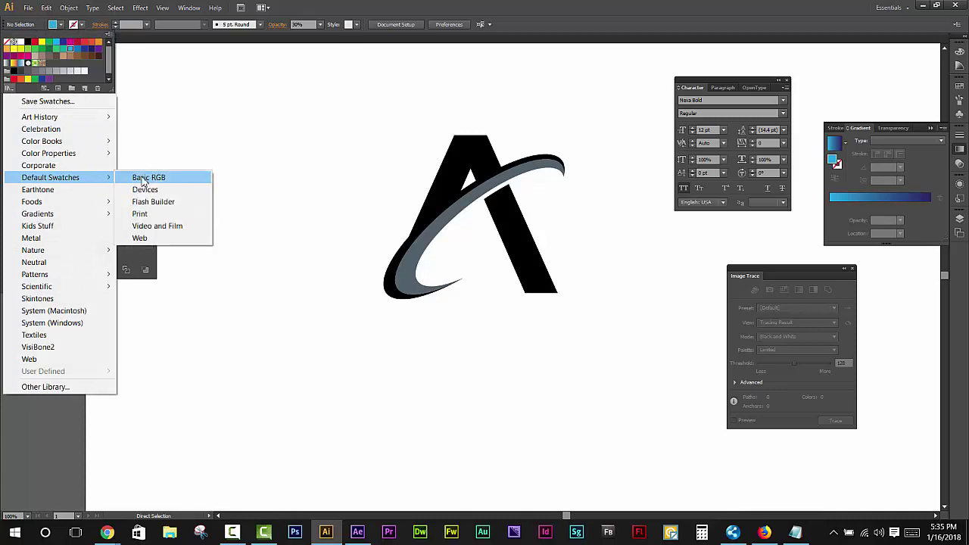
{"action": "left_click", "coordinate": [150, 177]}
{"action": "left_click", "coordinate": [538, 246]}
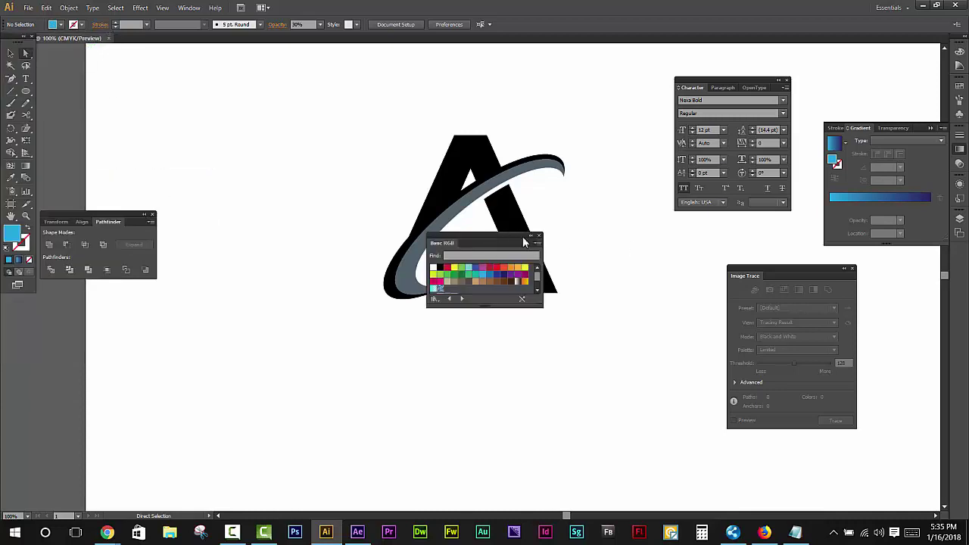
{"action": "left_click_drag", "start_coordinate": [524, 242], "coordinate": [686, 254]}
Fill all the A and swoosh artwork with blue.
{"action": "left_click_drag", "start_coordinate": [310, 111], "coordinate": [530, 272]}
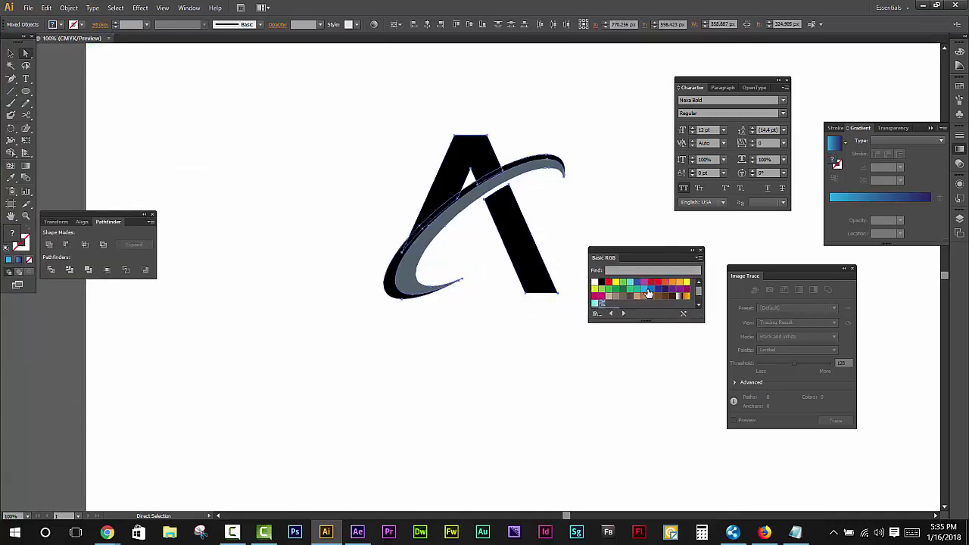
{"action": "left_click", "coordinate": [649, 294]}
{"action": "left_click", "coordinate": [569, 212]}
{"action": "scroll", "coordinate": [515, 205], "scroll_direction": "up", "scroll_amount": 2}
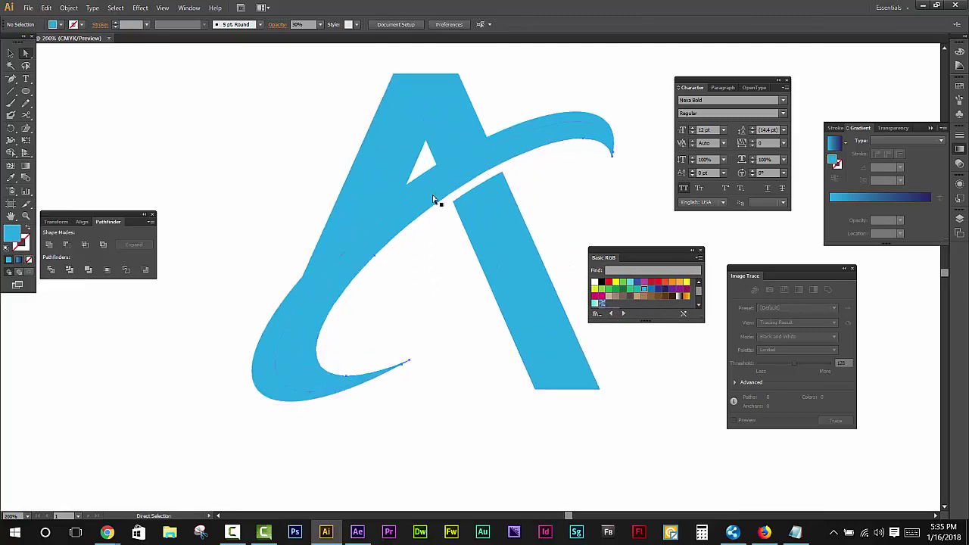
Give the inner swoosh, outer swoosh and the A's right leg a darker blue.
{"action": "left_click", "coordinate": [433, 199]}
{"action": "left_click", "coordinate": [651, 290]}
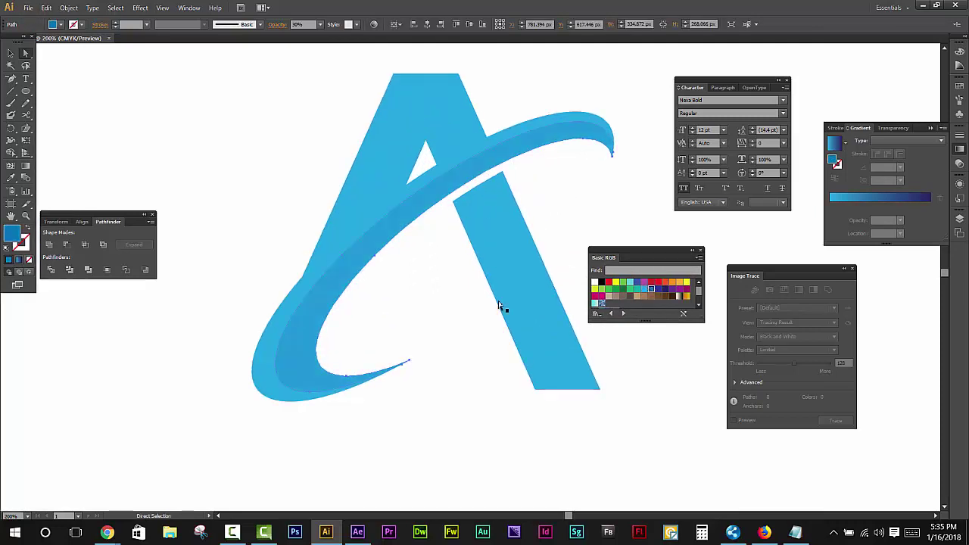
{"action": "left_click", "coordinate": [425, 187]}
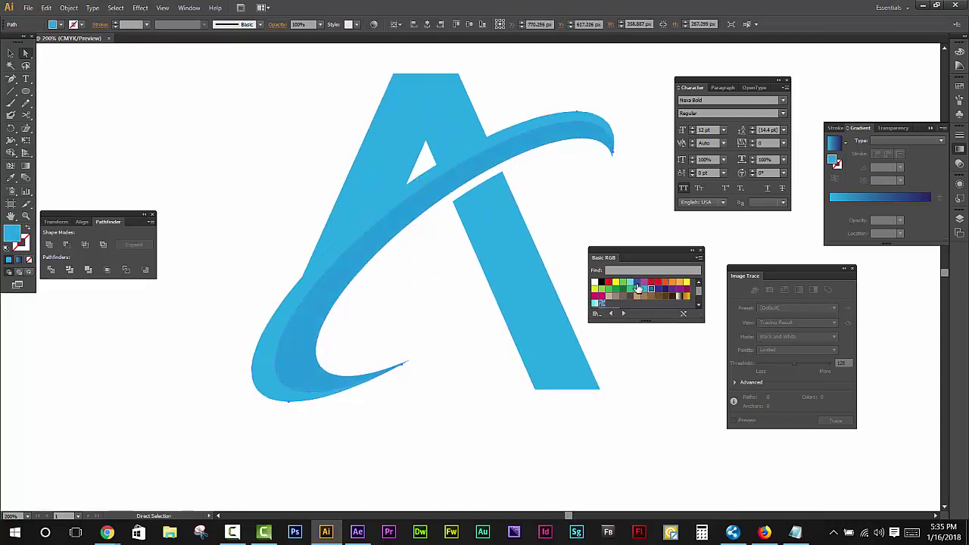
{"action": "left_click", "coordinate": [651, 289]}
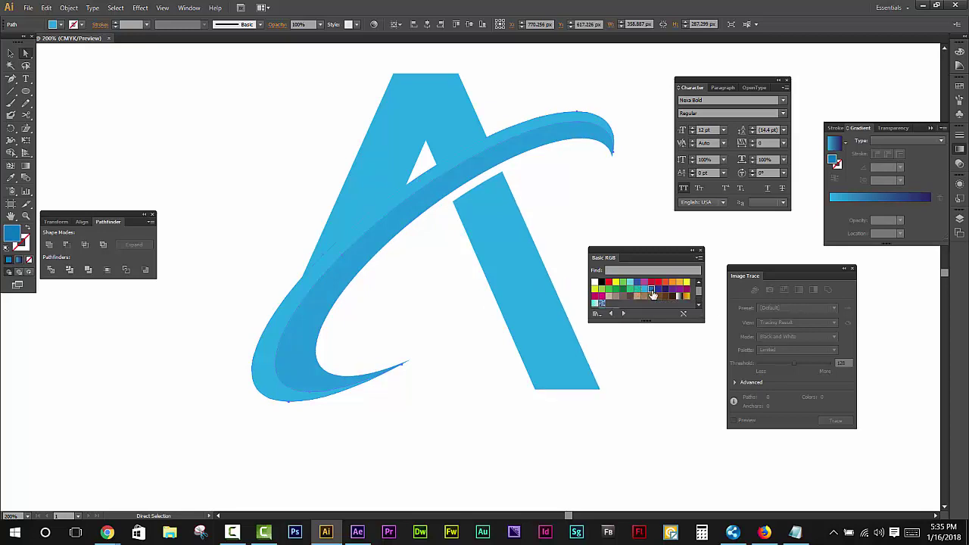
{"action": "left_click", "coordinate": [390, 139]}
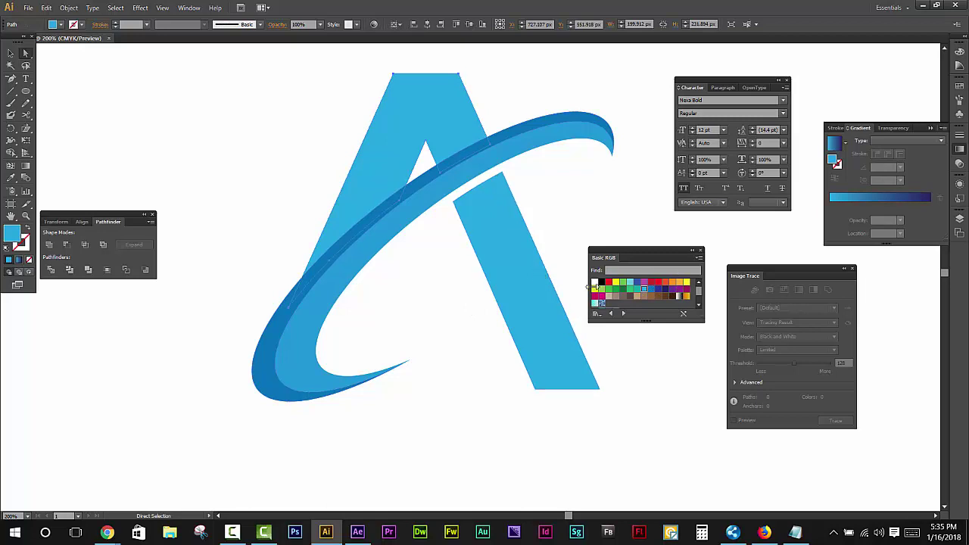
{"action": "left_click", "coordinate": [538, 296]}
{"action": "left_click", "coordinate": [651, 289]}
{"action": "left_click", "coordinate": [452, 329]}
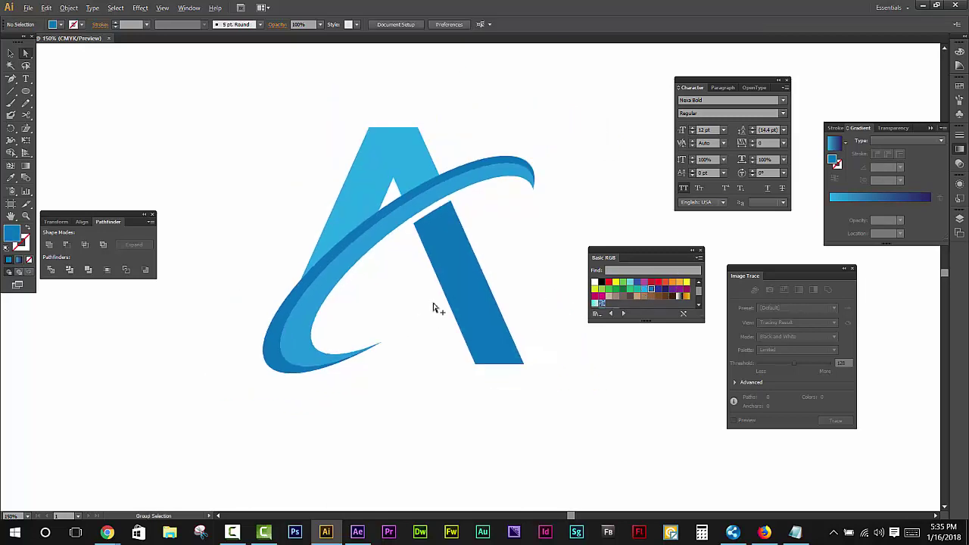
Apply the White, Black preset gradient to the inner swoosh path.
{"action": "scroll", "coordinate": [435, 305], "scroll_direction": "down", "scroll_amount": 5}
{"action": "scroll", "coordinate": [454, 326], "scroll_direction": "up", "scroll_amount": 6}
{"action": "left_click_drag", "start_coordinate": [395, 392], "coordinate": [410, 375]}
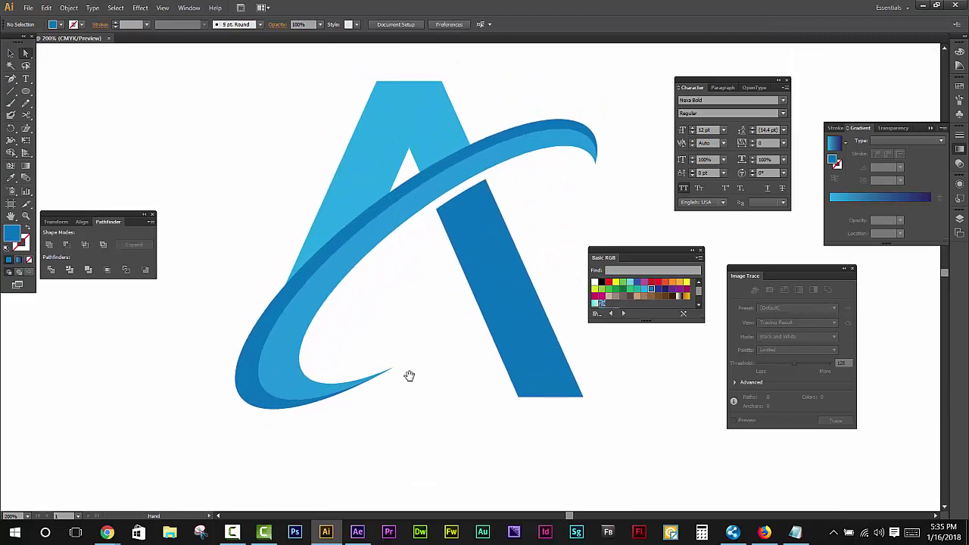
{"action": "left_click", "coordinate": [312, 320]}
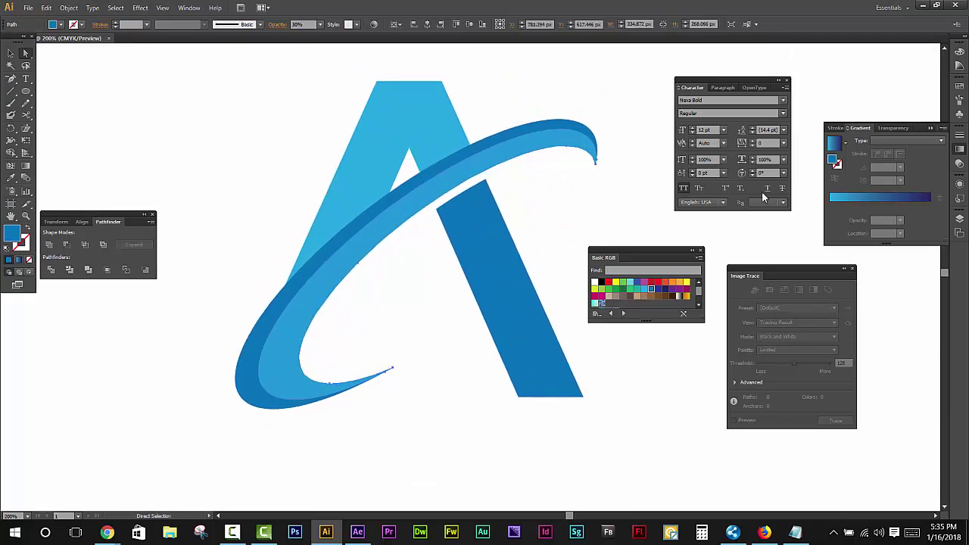
{"action": "left_click", "coordinate": [845, 140]}
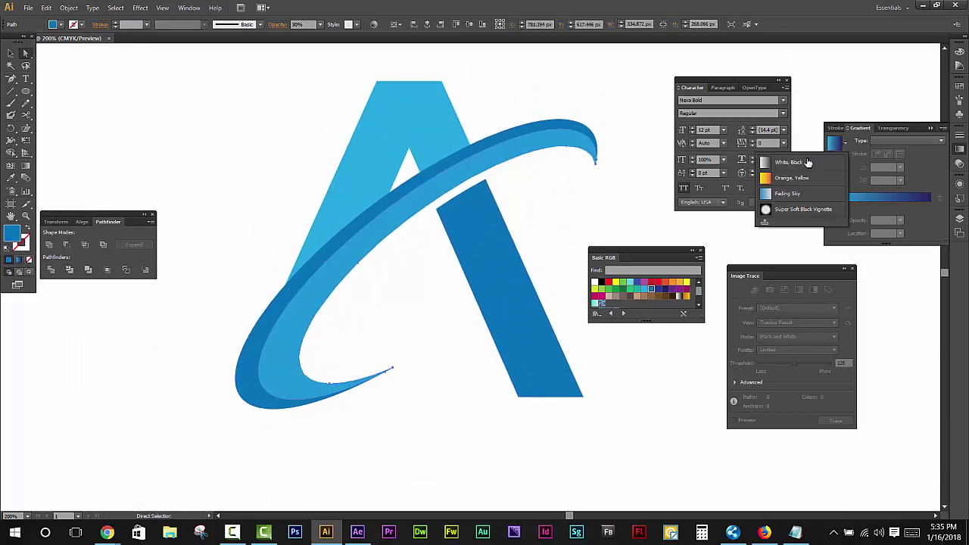
{"action": "left_click", "coordinate": [804, 163]}
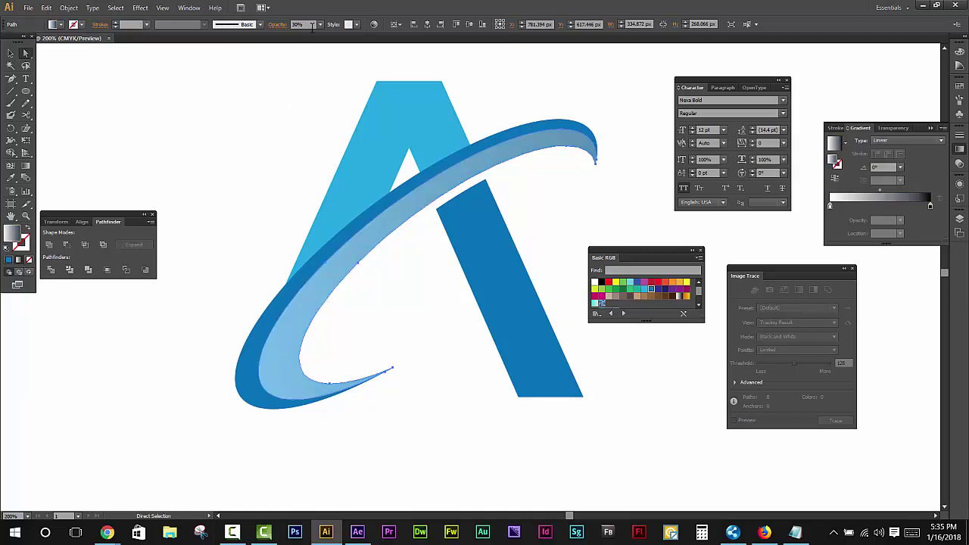
Set the swoosh to 100% opacity with a dark purple to crimson gradient.
{"action": "left_click", "coordinate": [320, 24]}
{"action": "left_click", "coordinate": [332, 150]}
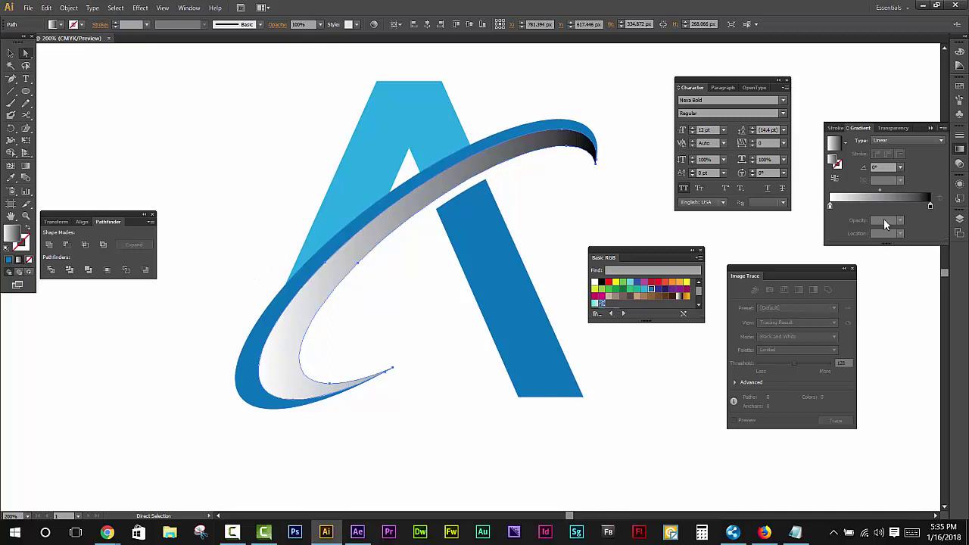
{"action": "double_click", "coordinate": [831, 207]}
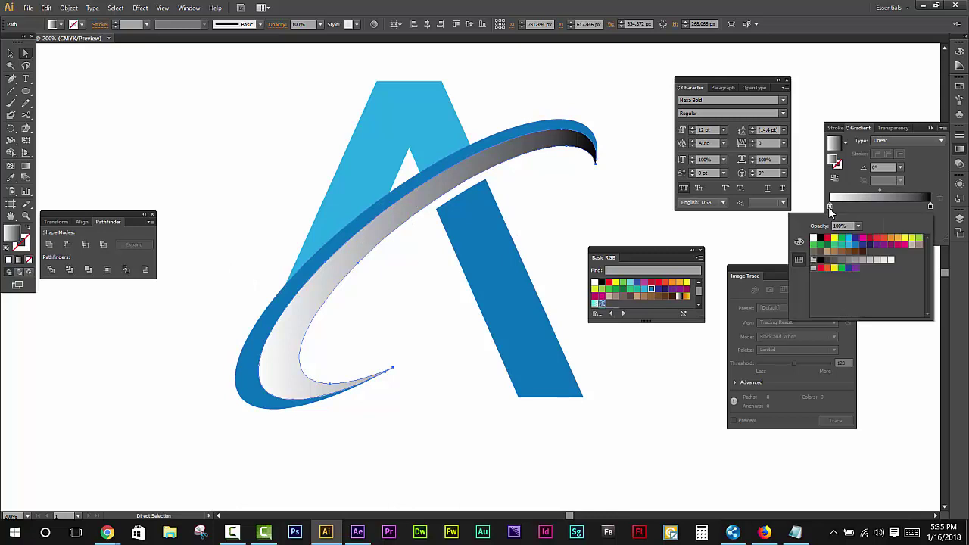
{"action": "left_click", "coordinate": [872, 247]}
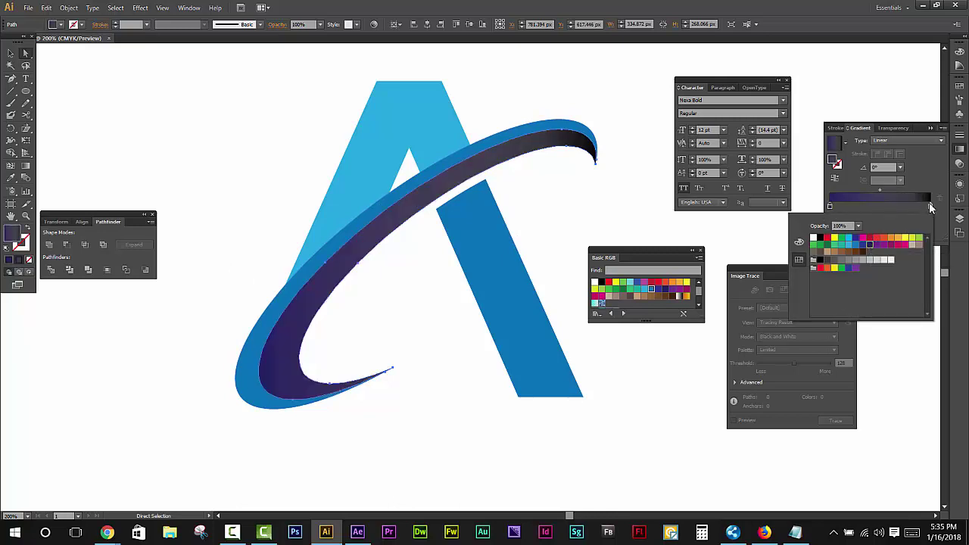
{"action": "double_click", "coordinate": [931, 205]}
{"action": "left_click", "coordinate": [871, 240]}
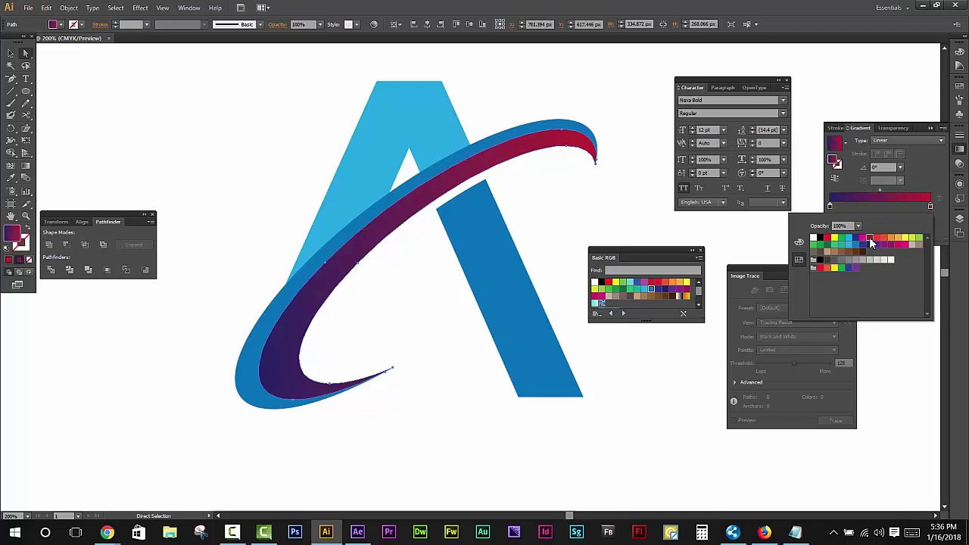
{"action": "left_click", "coordinate": [472, 159]}
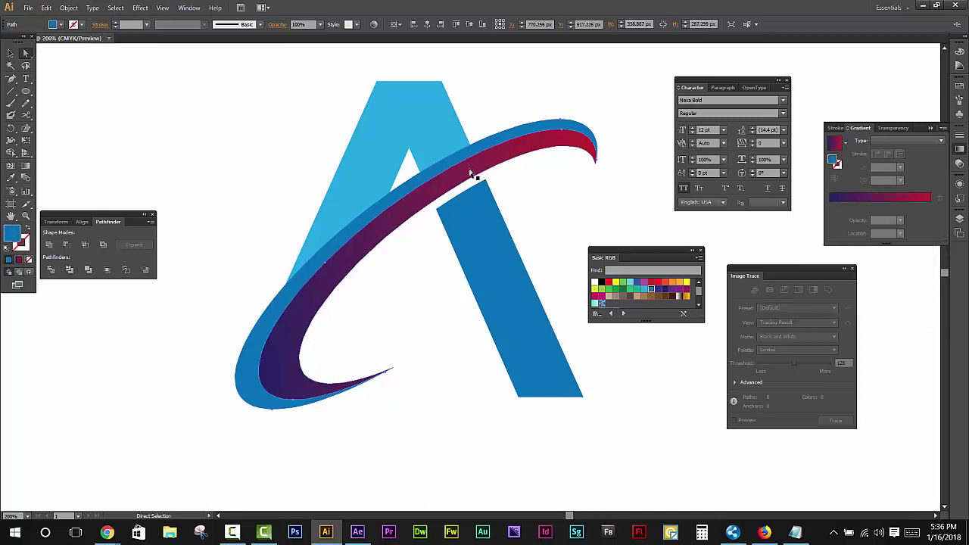
Eyedrop the inner swoosh's purple-crimson gradient onto the outer swoosh and reverse it.
{"action": "key", "text": "i"}
{"action": "left_click", "coordinate": [473, 170]}
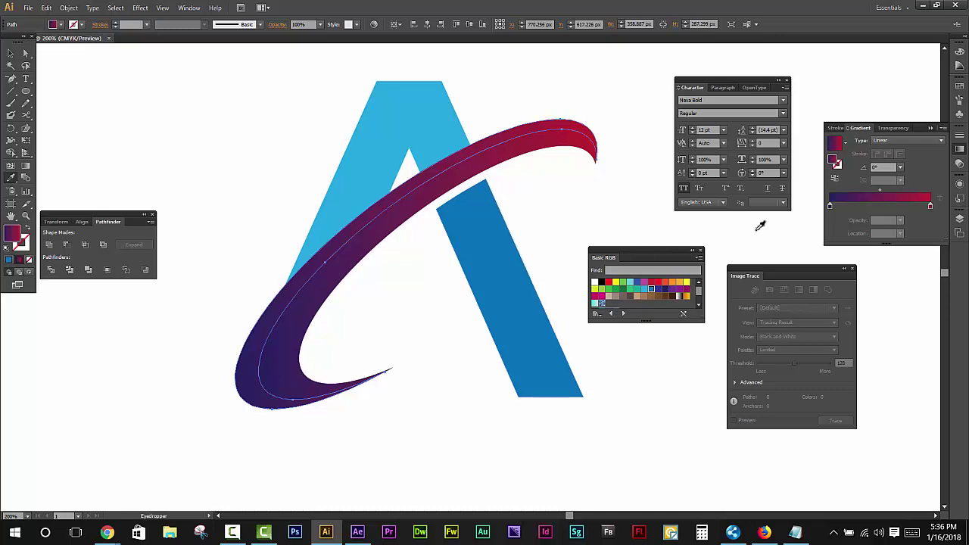
{"action": "left_click", "coordinate": [835, 178]}
Eyedrop the swoosh gradient onto the A's left part and its right leg.
{"action": "key", "text": "a"}
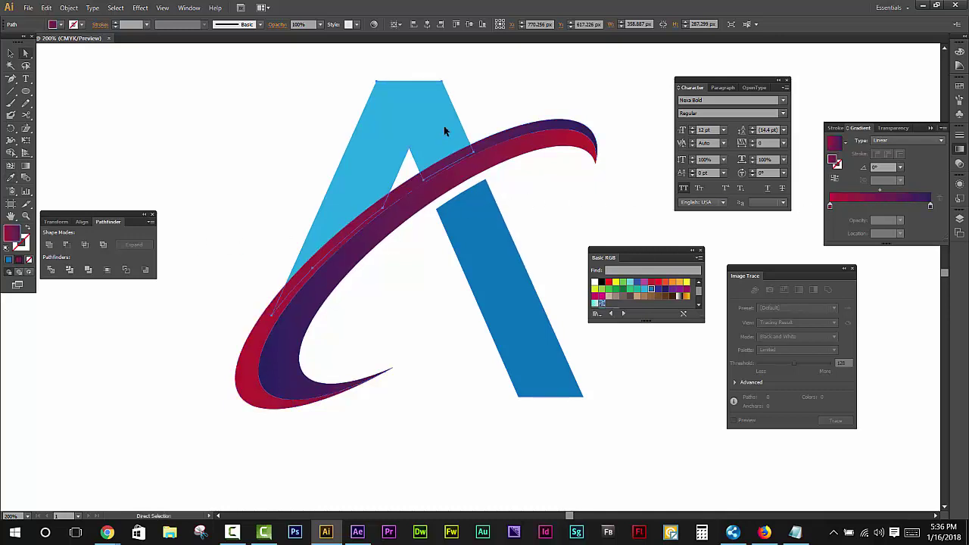
{"action": "left_click", "coordinate": [451, 135]}
{"action": "key", "text": "i"}
{"action": "left_click", "coordinate": [522, 155]}
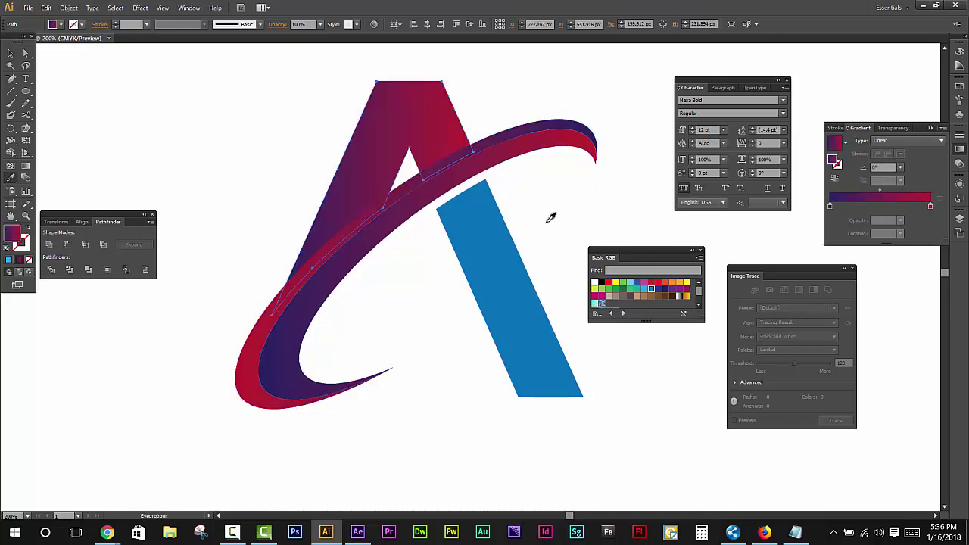
{"action": "key", "text": "a"}
{"action": "left_click", "coordinate": [497, 257]}
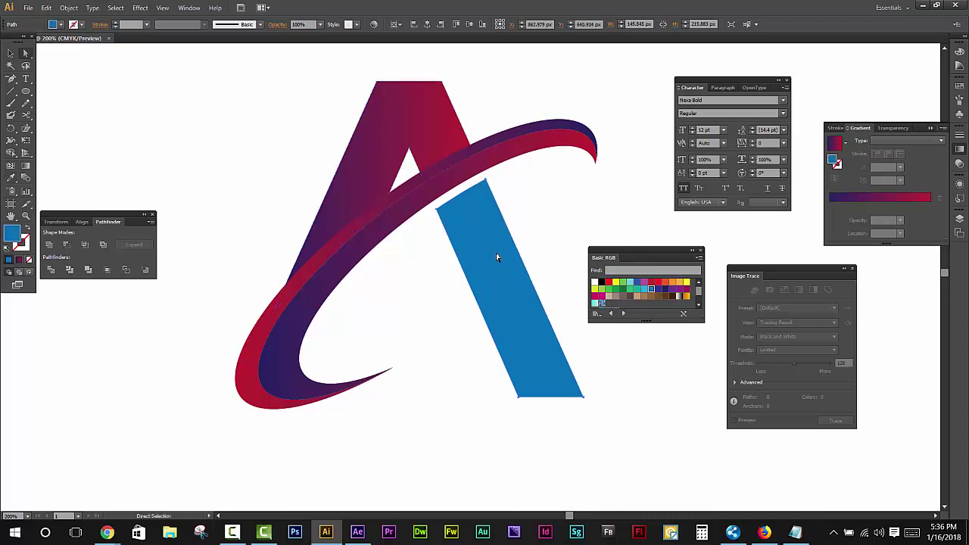
{"action": "key", "text": "i"}
{"action": "left_click", "coordinate": [515, 134]}
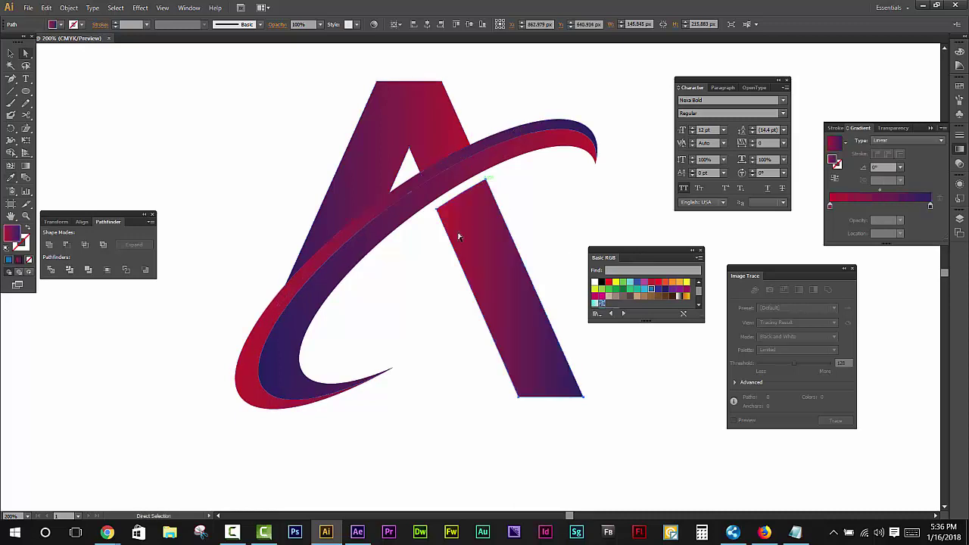
{"action": "key", "text": "a"}
{"action": "left_click", "coordinate": [422, 281]}
{"action": "scroll", "coordinate": [469, 290], "scroll_direction": "down", "scroll_amount": 2}
{"action": "scroll", "coordinate": [469, 290], "scroll_direction": "up", "scroll_amount": 2}
Draw a line down the A's right leg and Pathfinder-Divide the leg along it.
{"action": "left_click_drag", "start_coordinate": [521, 300], "coordinate": [501, 246]}
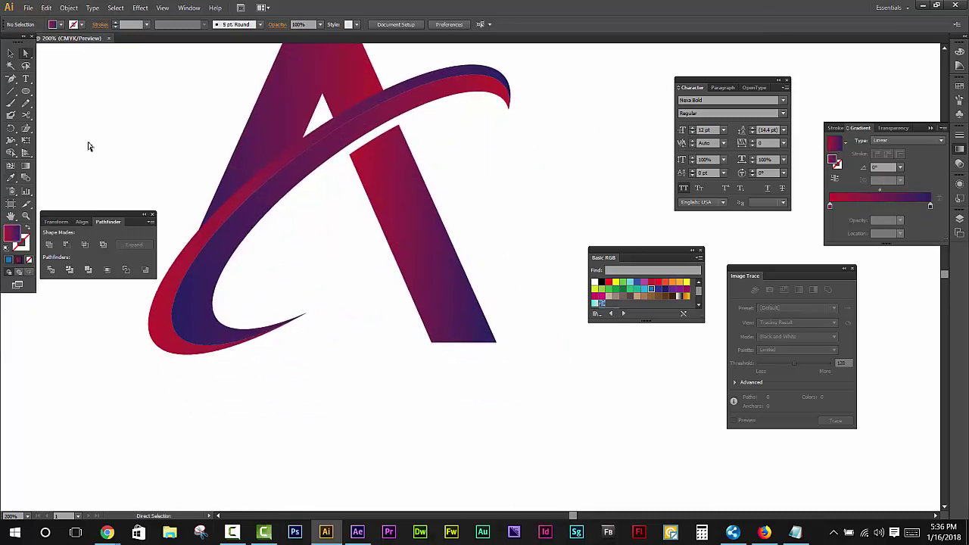
{"action": "left_click", "coordinate": [12, 91]}
{"action": "mouse_move", "coordinate": [360, 113]}
{"action": "left_mouse_down"}
{"action": "mouse_move", "coordinate": [534, 483]}
{"action": "mouse_move", "coordinate": [523, 466]}
{"action": "left_mouse_up"}
{"action": "key", "text": "a"}
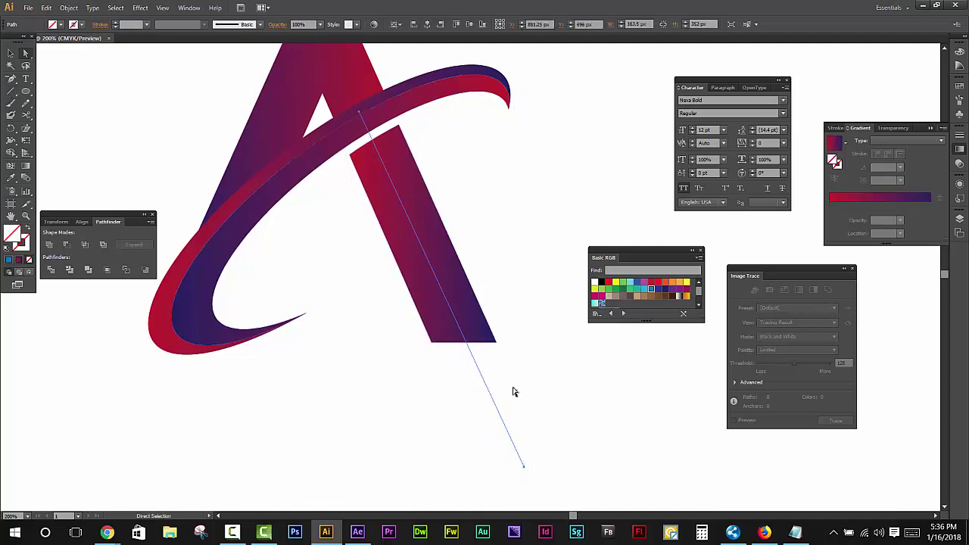
{"action": "left_click_drag", "start_coordinate": [514, 374], "coordinate": [422, 307]}
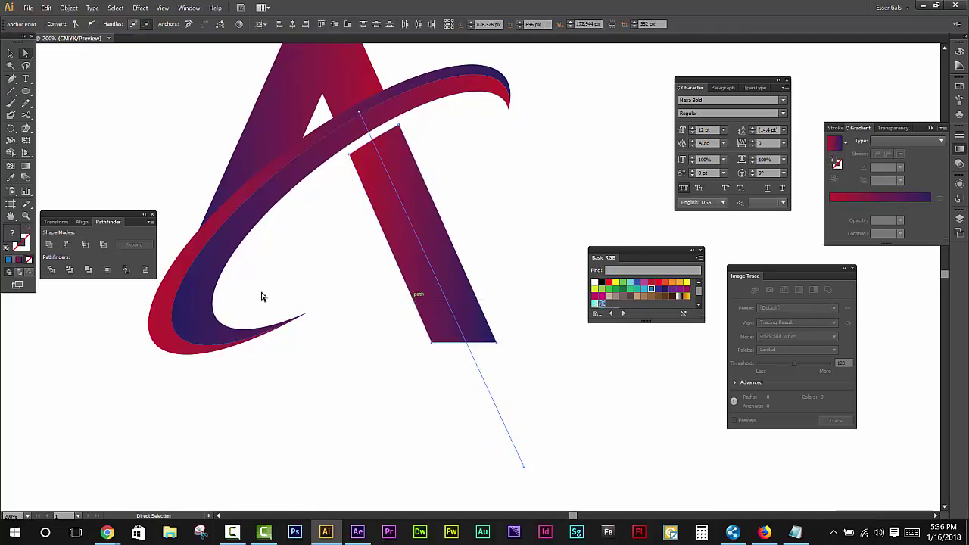
{"action": "left_click", "coordinate": [50, 270]}
Ungroup the divided leg pieces and reverse the gradient on the right half.
{"action": "right_click", "coordinate": [443, 258]}
{"action": "left_click", "coordinate": [488, 322]}
{"action": "key", "text": "ctrl+shift+a"}
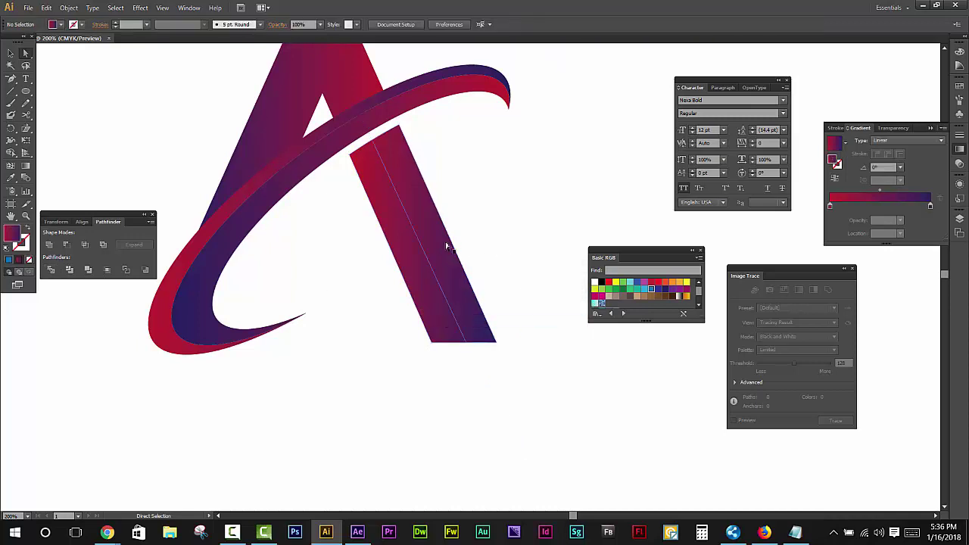
{"action": "left_click", "coordinate": [427, 231]}
{"action": "left_click", "coordinate": [835, 178]}
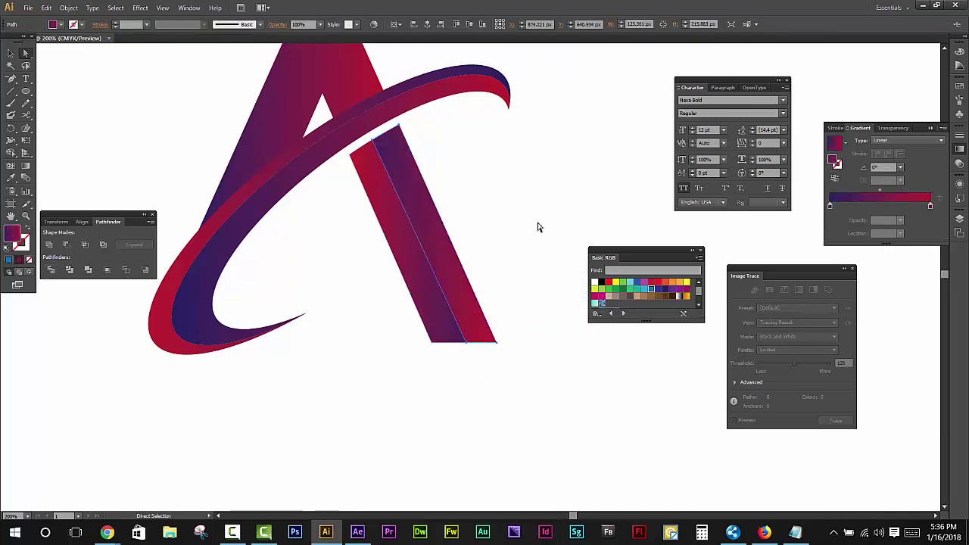
{"action": "left_click", "coordinate": [522, 277]}
{"action": "scroll", "coordinate": [545, 272], "scroll_direction": "up", "scroll_amount": 3}
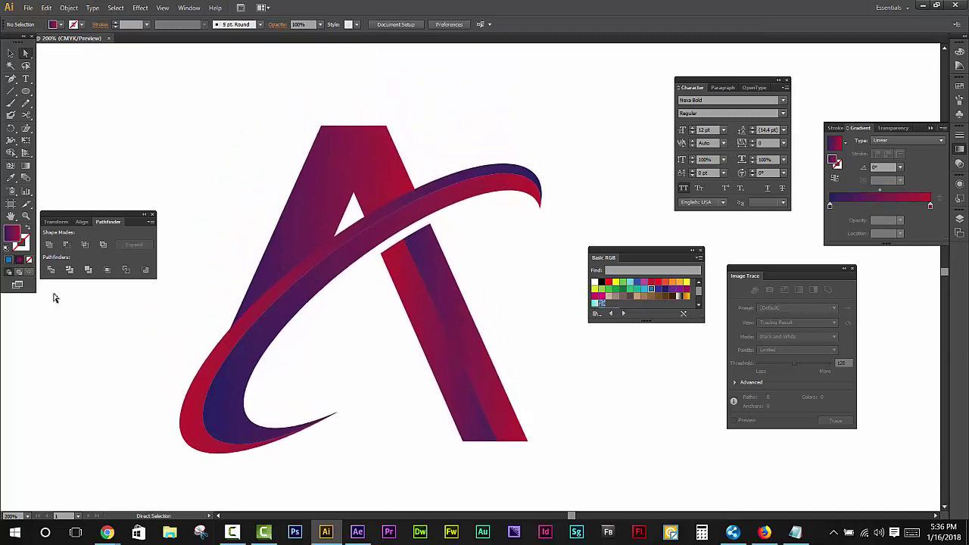
Draw a diagonal line across the A's left leg toward its apex.
{"action": "left_click", "coordinate": [12, 93]}
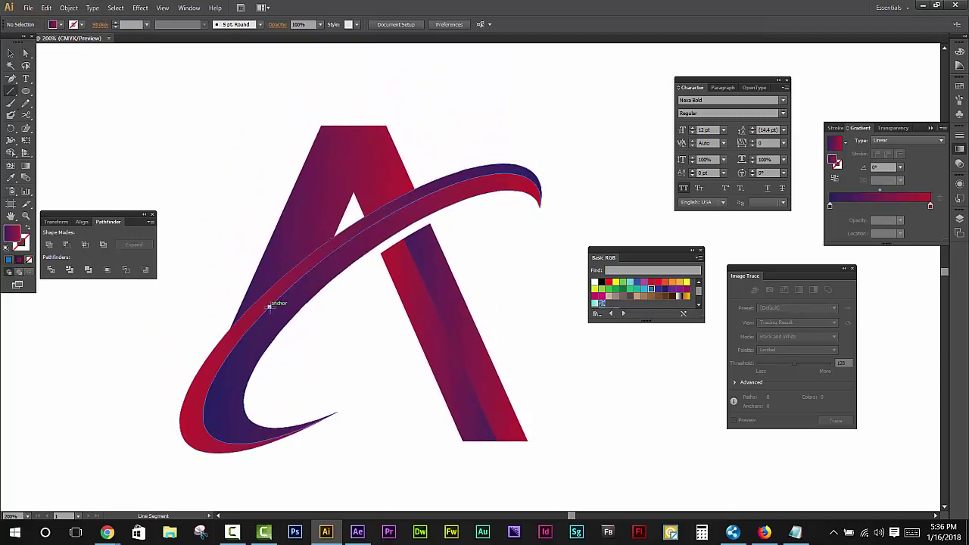
{"action": "left_click_drag", "start_coordinate": [267, 298], "coordinate": [340, 175]}
{"action": "key", "text": "ctrl+z"}
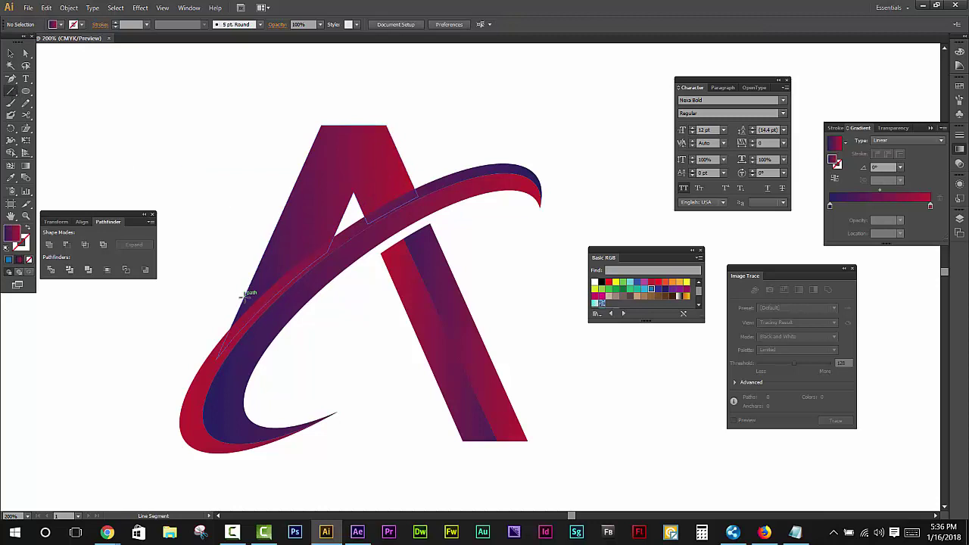
{"action": "mouse_move", "coordinate": [262, 319]}
{"action": "left_mouse_down"}
{"action": "mouse_move", "coordinate": [352, 118]}
{"action": "mouse_move", "coordinate": [409, 246]}
{"action": "left_mouse_up"}
Divide the left part along the line and reverse the inner piece's gradient.
{"action": "key", "text": "a"}
{"action": "left_click_drag", "start_coordinate": [421, 149], "coordinate": [295, 158]}
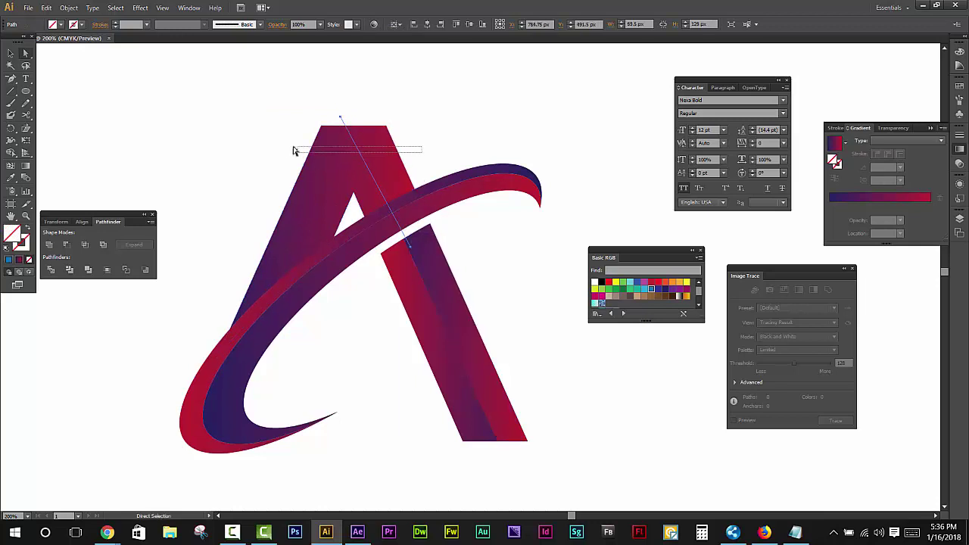
{"action": "left_click", "coordinate": [69, 269]}
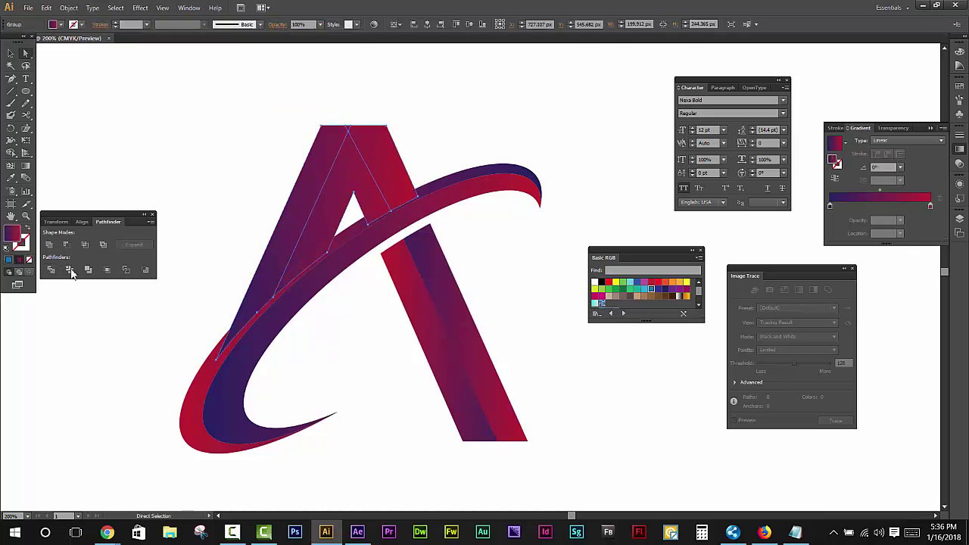
{"action": "left_click", "coordinate": [836, 178]}
{"action": "left_click", "coordinate": [446, 145]}
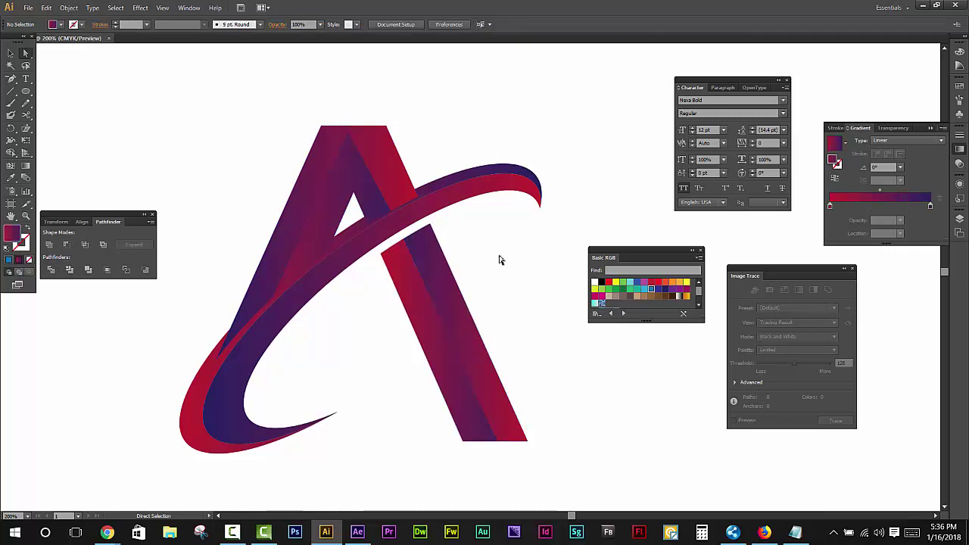
{"action": "key", "text": "v"}
{"action": "left_click", "coordinate": [506, 167]}
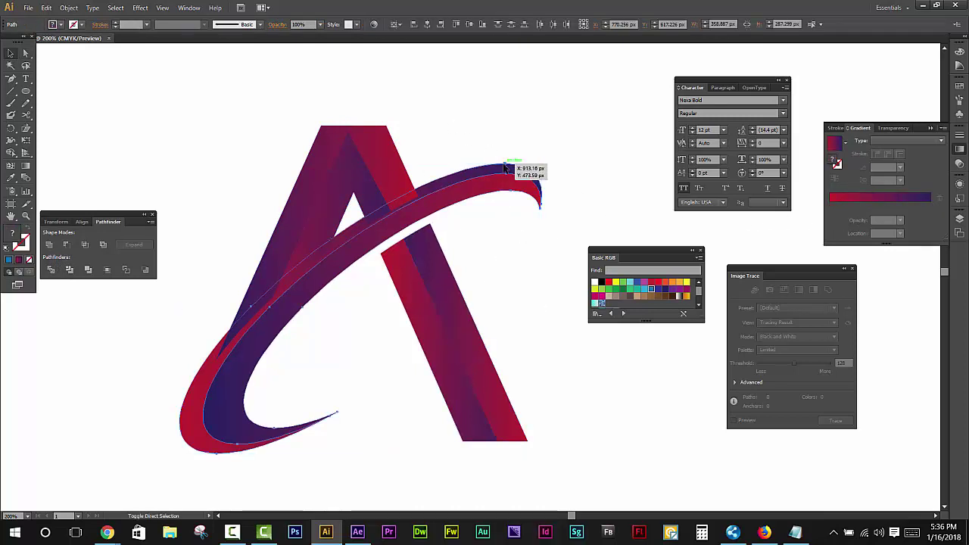
Set the right-leg stripe's gradient stops to light blue at the start and yellow at the end.
{"action": "left_click", "coordinate": [459, 244]}
{"action": "key", "text": "ctrl+minus"}
{"action": "key", "text": "ctrl+minus"}
{"action": "key", "text": "ctrl+minus"}
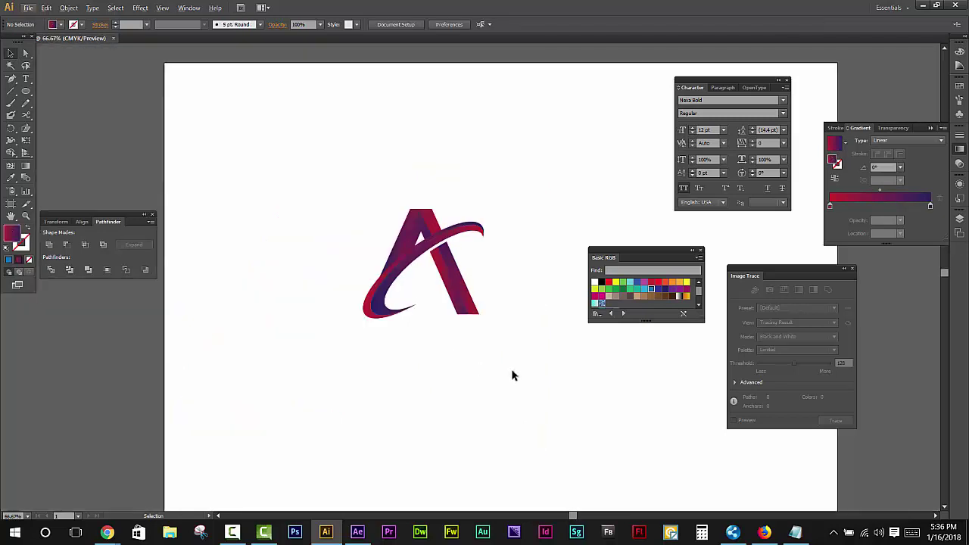
{"action": "left_click_drag", "start_coordinate": [512, 374], "coordinate": [488, 359]}
{"action": "scroll", "coordinate": [422, 258], "scroll_direction": "up", "scroll_amount": 2}
{"action": "left_click", "coordinate": [441, 246]}
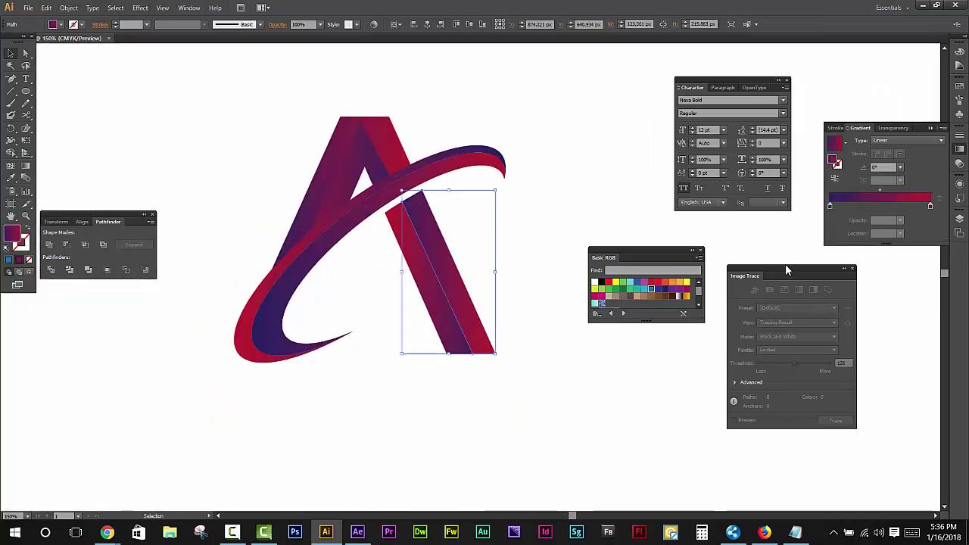
{"action": "double_click", "coordinate": [830, 205]}
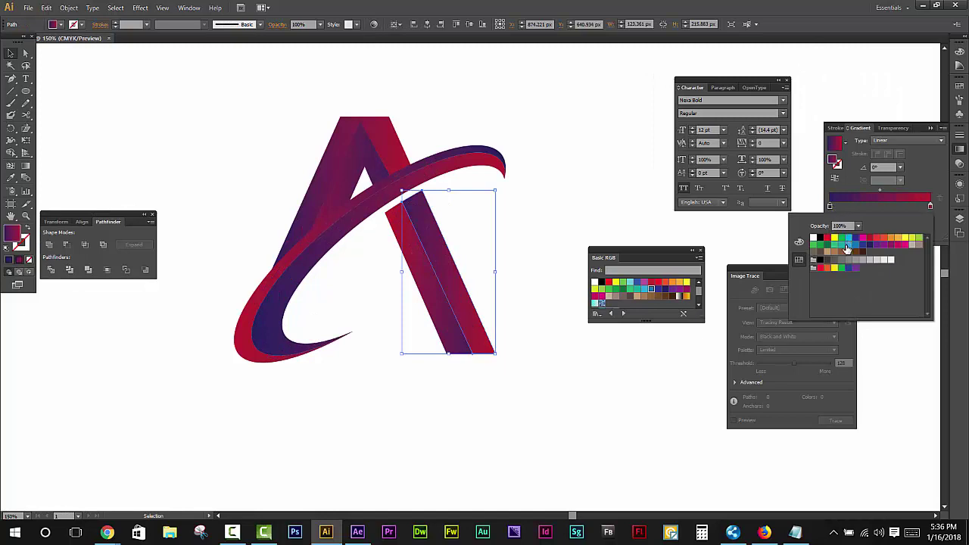
{"action": "left_click", "coordinate": [850, 246]}
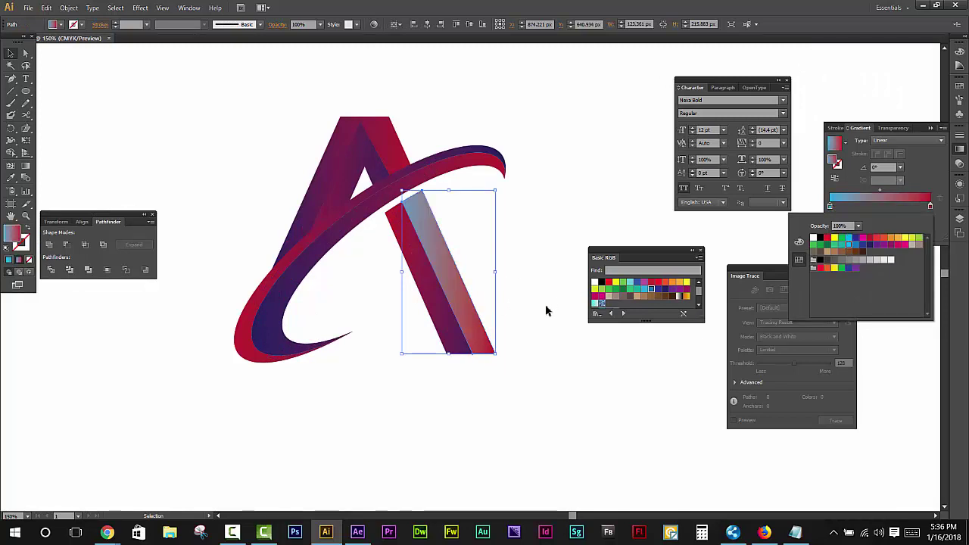
{"action": "double_click", "coordinate": [931, 206]}
{"action": "left_click", "coordinate": [911, 239]}
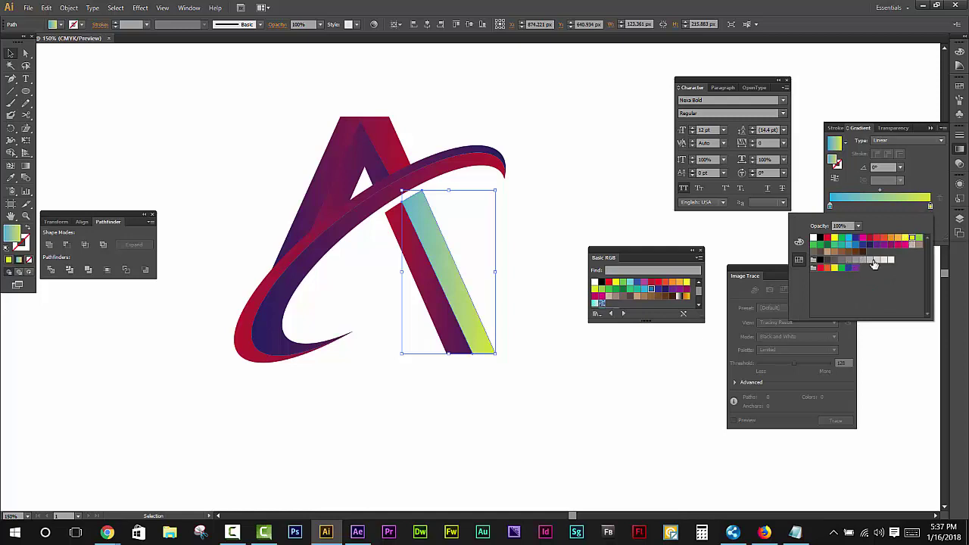
{"action": "left_click", "coordinate": [837, 239]}
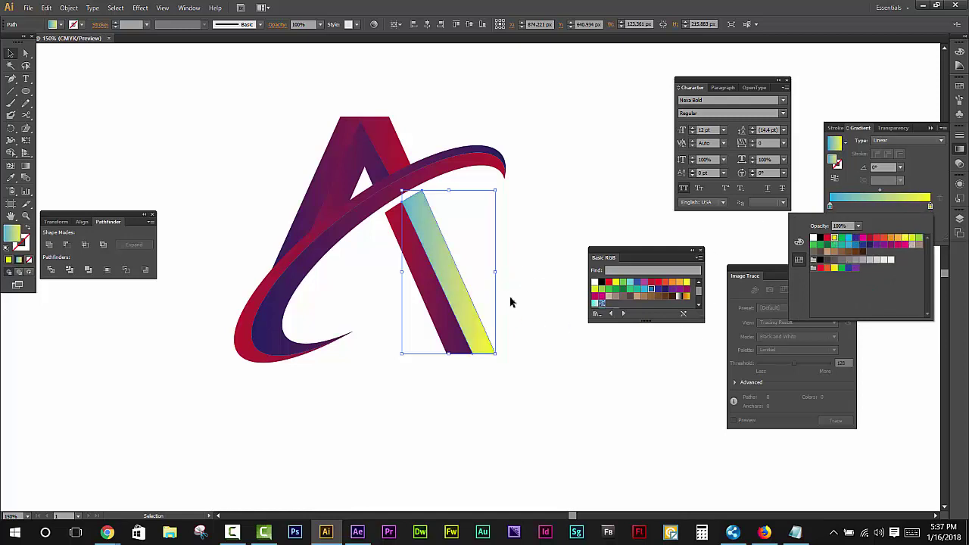
{"action": "left_click", "coordinate": [443, 301]}
Alt-drag a copy of the whole A logo beside the original.
{"action": "left_click_drag", "start_coordinate": [545, 400], "coordinate": [372, 318]}
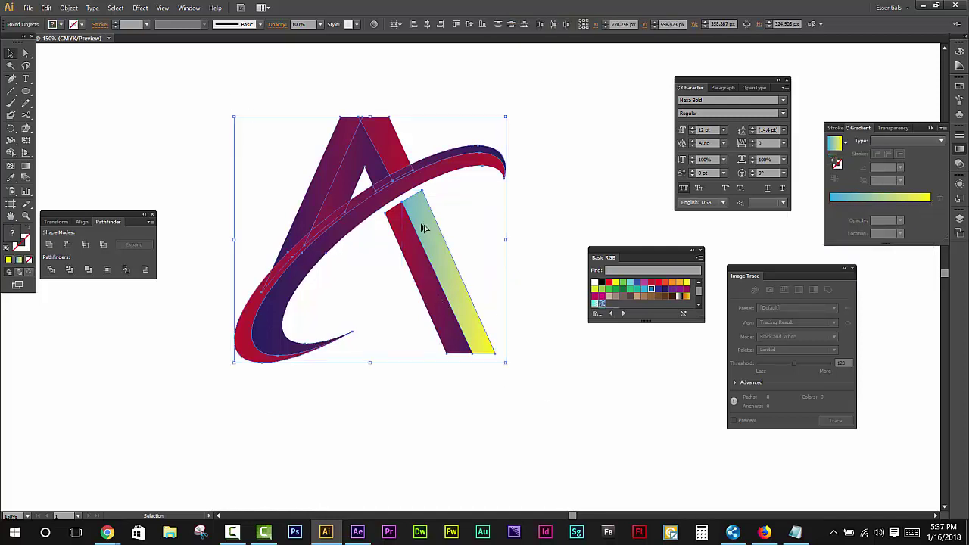
{"action": "key", "text": "ctrl+minus"}
{"action": "key", "text": "ctrl+minus"}
{"action": "left_click_drag", "start_coordinate": [422, 240], "coordinate": [620, 186]}
{"action": "key", "text": "ctrl+plus"}
{"action": "key", "text": "ctrl+plus"}
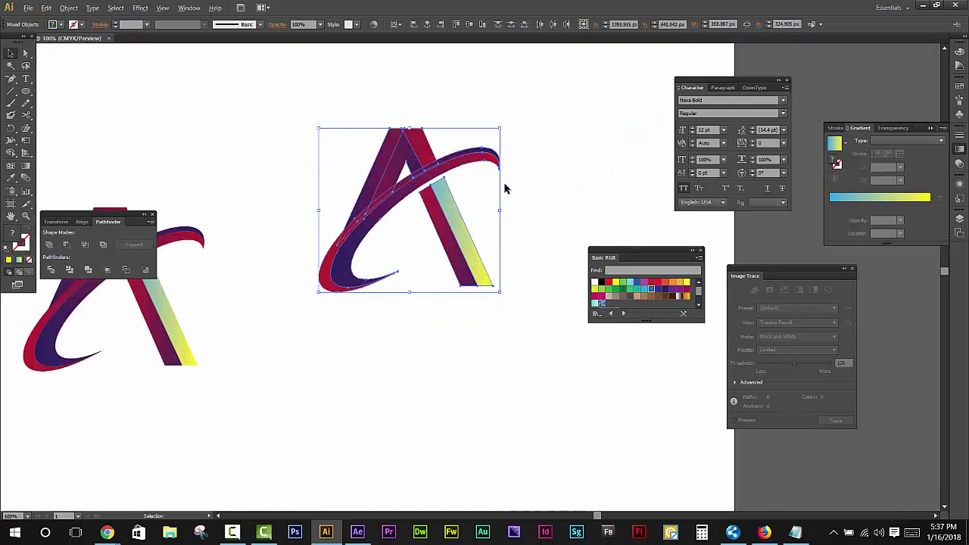
{"action": "key", "text": "ctrl+shift+a"}
Eyedrop the cyan-yellow gradient onto the copy's pink stripe, swoosh inner band and inner face.
{"action": "left_click", "coordinate": [395, 215]}
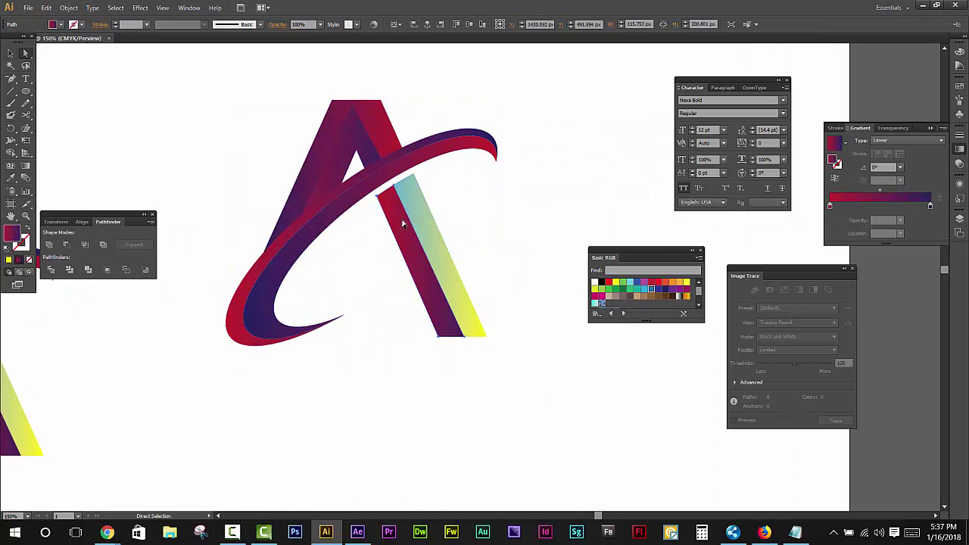
{"action": "key", "text": "i"}
{"action": "key", "text": "i"}
{"action": "left_click", "coordinate": [425, 201]}
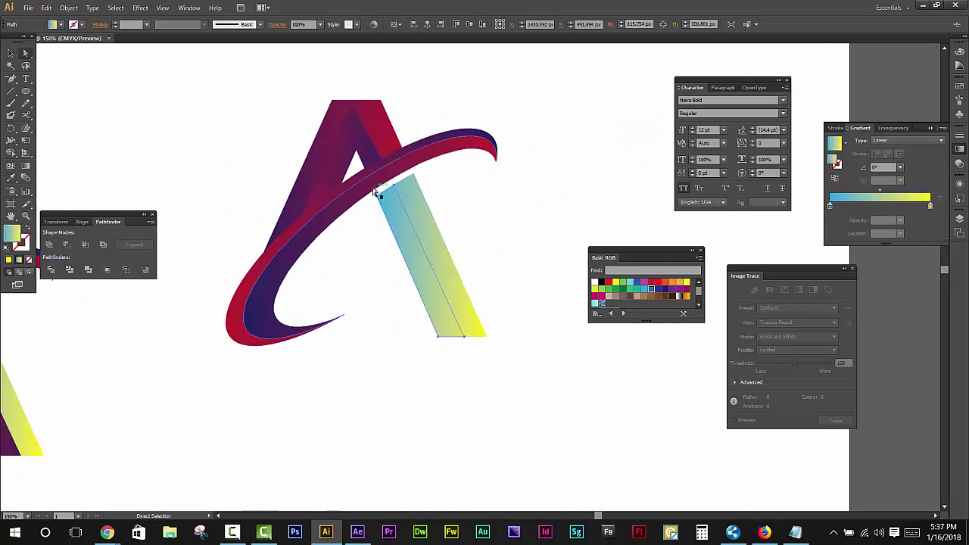
{"action": "left_click", "coordinate": [426, 202]}
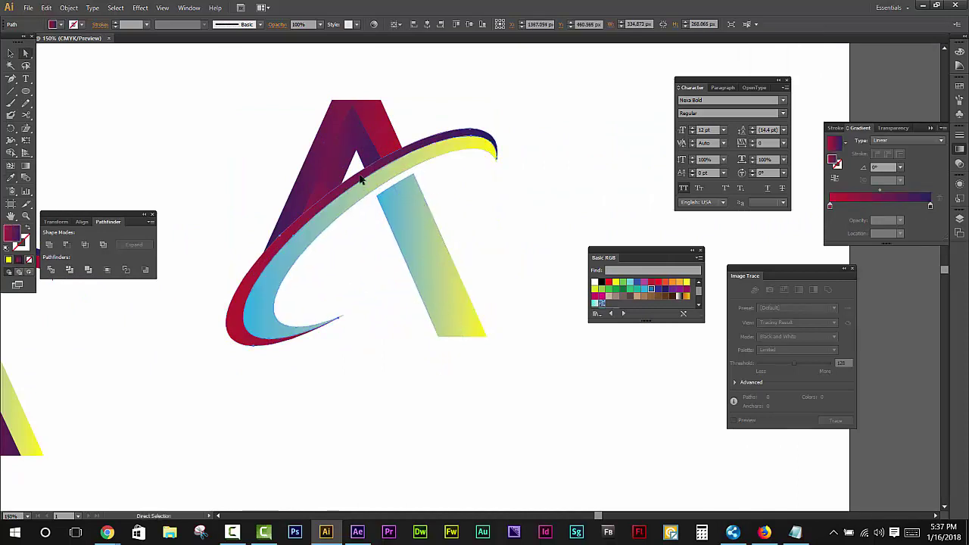
{"action": "left_click", "coordinate": [424, 195]}
{"action": "key", "text": "ctrl+z"}
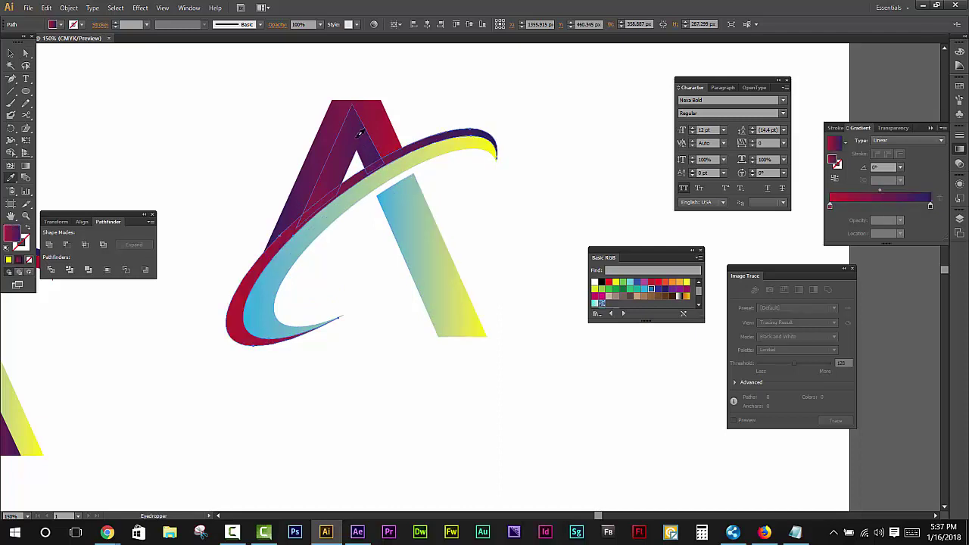
{"action": "key", "text": "a"}
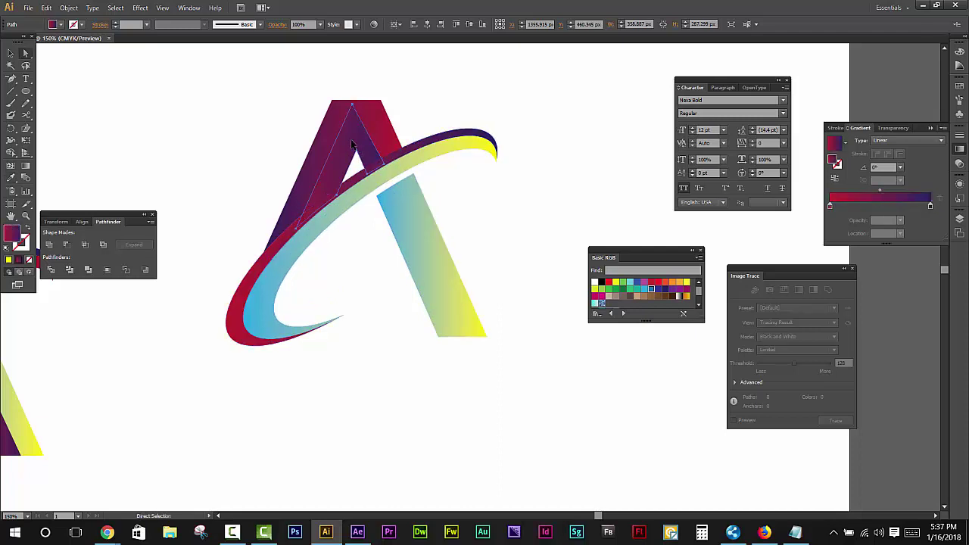
{"action": "key", "text": "i"}
{"action": "left_click", "coordinate": [388, 165]}
Apply the cyan-yellow gradient to the A's upper-right face and left leg.
{"action": "key", "text": "a"}
{"action": "left_click", "coordinate": [387, 129]}
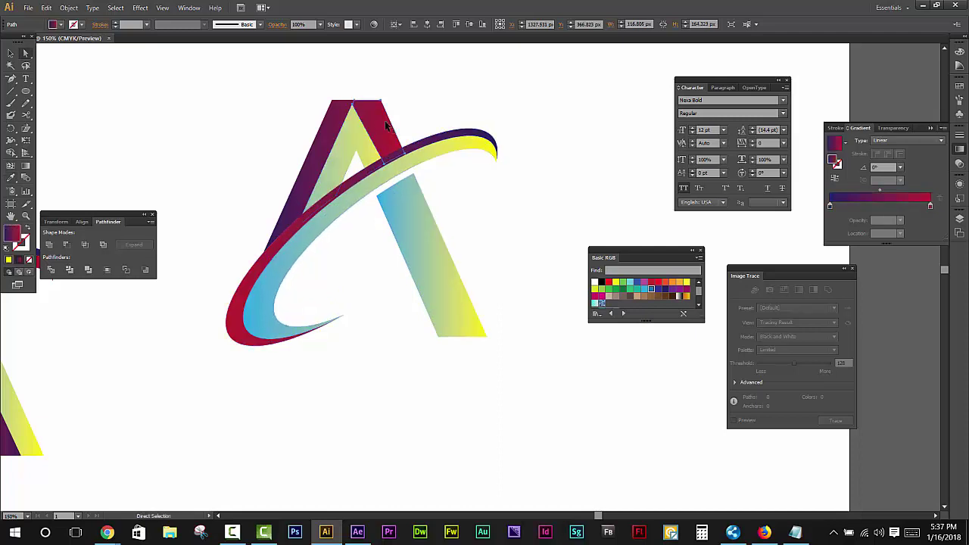
{"action": "key", "text": "i"}
{"action": "left_click", "coordinate": [410, 159]}
{"action": "key", "text": "a"}
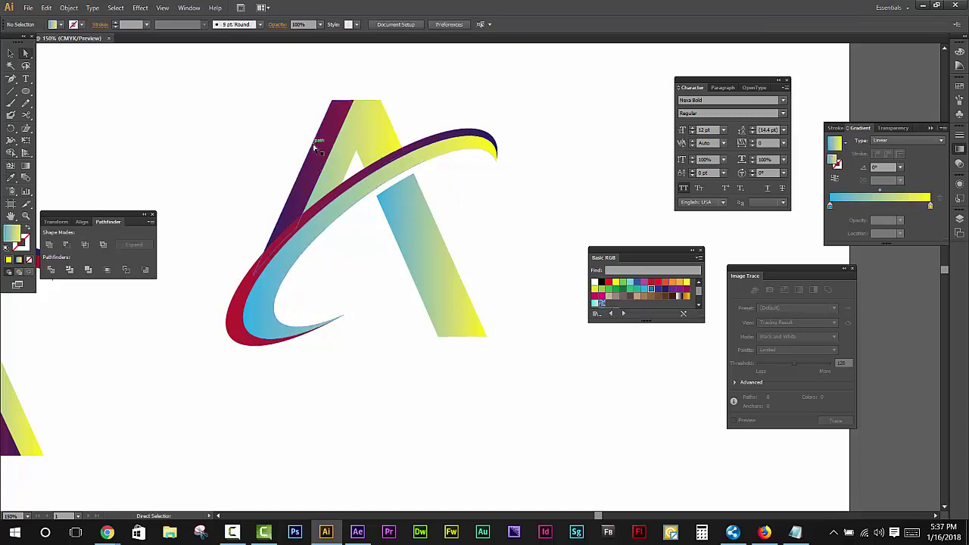
{"action": "left_click", "coordinate": [337, 150]}
{"action": "key", "text": "i"}
{"action": "left_click", "coordinate": [389, 173]}
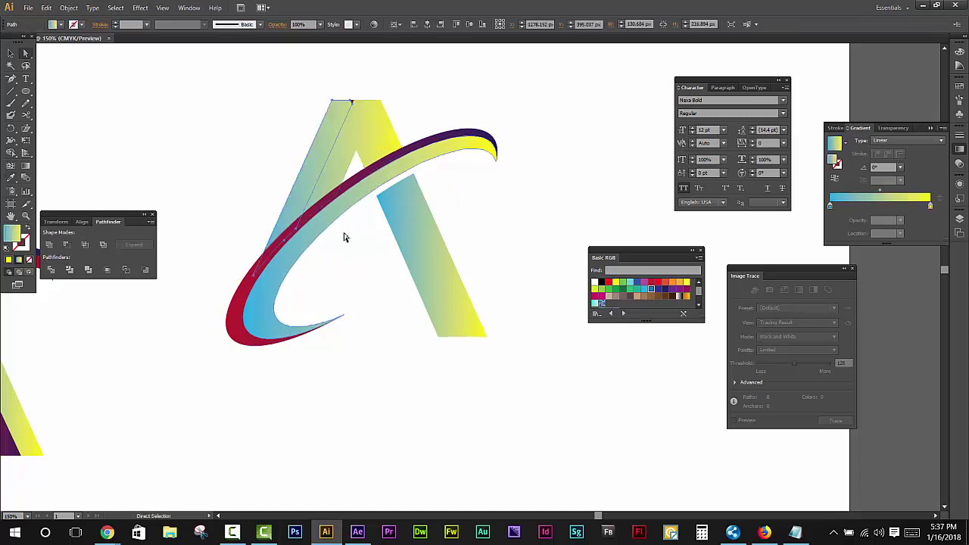
Give the swoosh the cyan-yellow gradient reversed, and reverse the A's top-right segment.
{"action": "key", "text": "ctrl+shift+a"}
{"action": "left_click", "coordinate": [415, 149]}
{"action": "key", "text": "i"}
{"action": "left_click", "coordinate": [410, 194]}
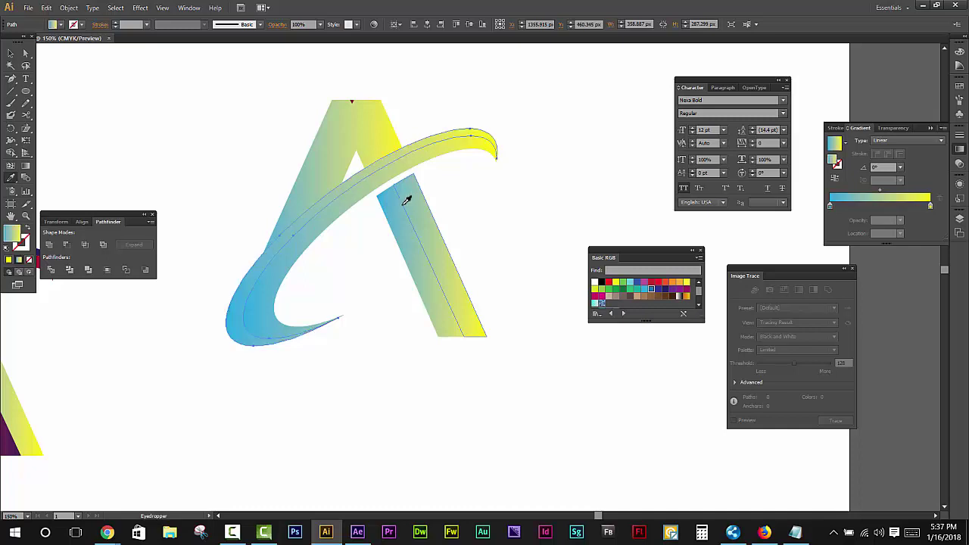
{"action": "left_click", "coordinate": [835, 178]}
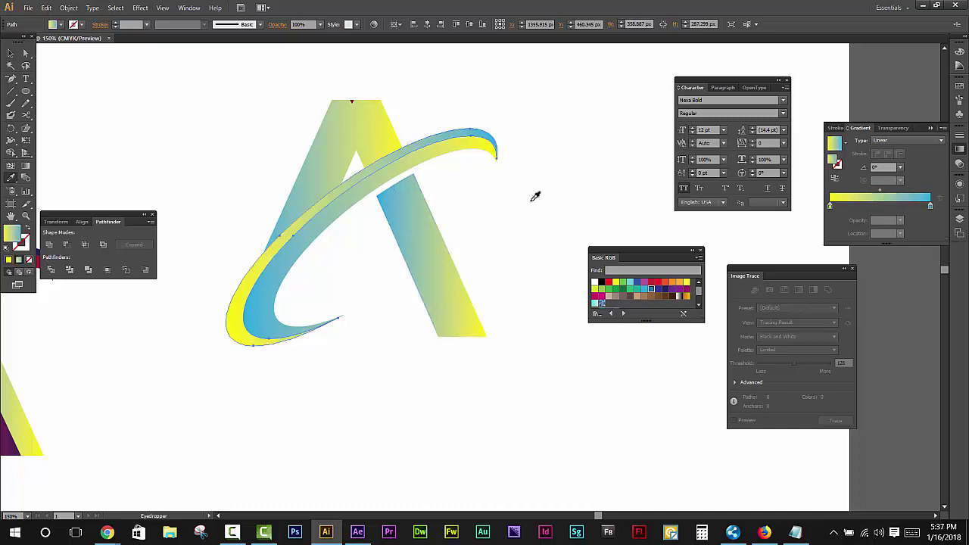
{"action": "key", "text": "a"}
{"action": "left_click", "coordinate": [383, 129]}
{"action": "left_click", "coordinate": [836, 179]}
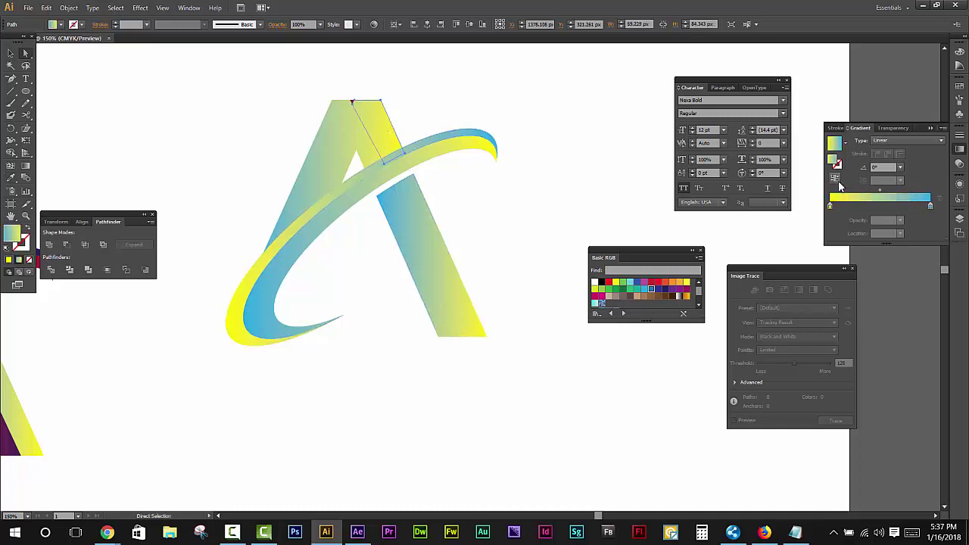
Give the small purple tip at the A's top the cyan-yellow gradient.
{"action": "scroll", "coordinate": [346, 71], "scroll_direction": "up", "scroll_amount": 3}
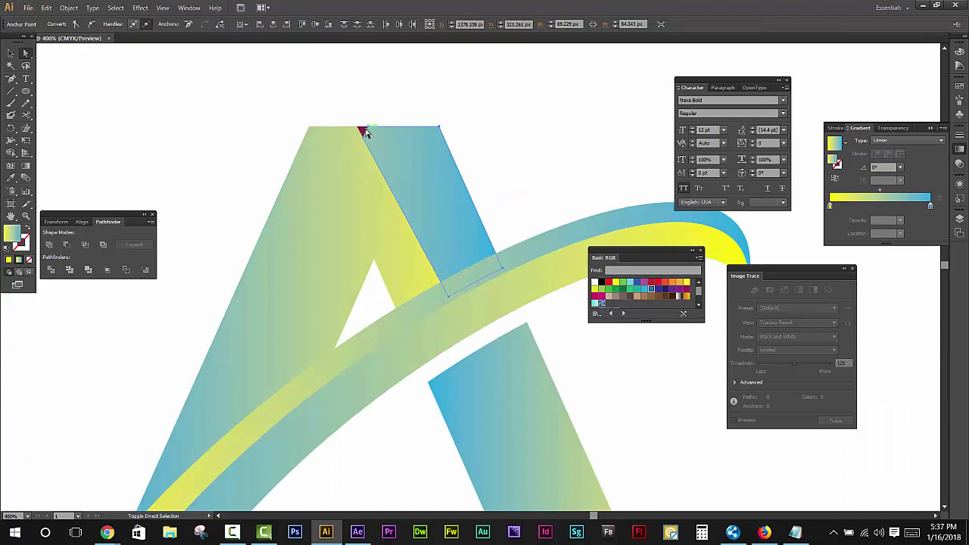
{"action": "left_click", "coordinate": [378, 113]}
{"action": "left_click", "coordinate": [363, 133]}
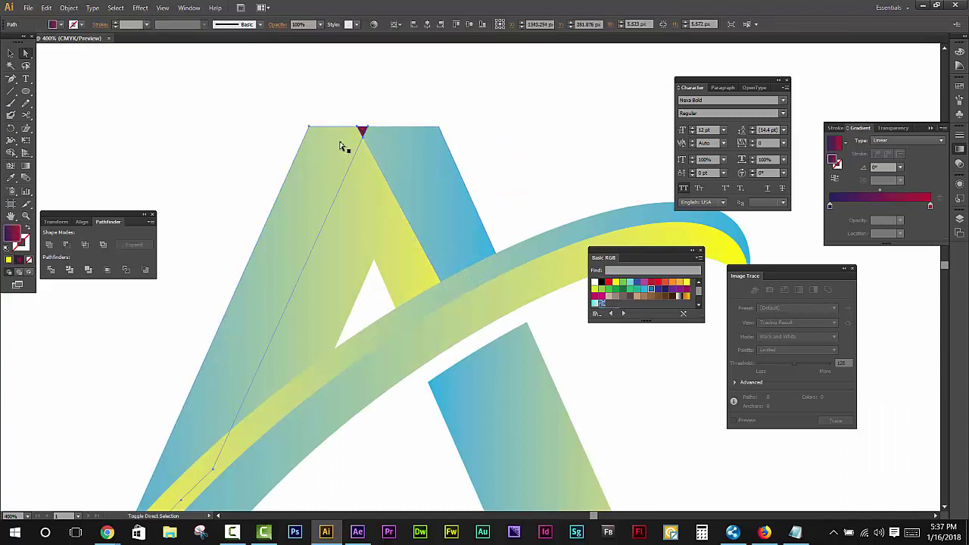
{"action": "left_click", "coordinate": [47, 247]}
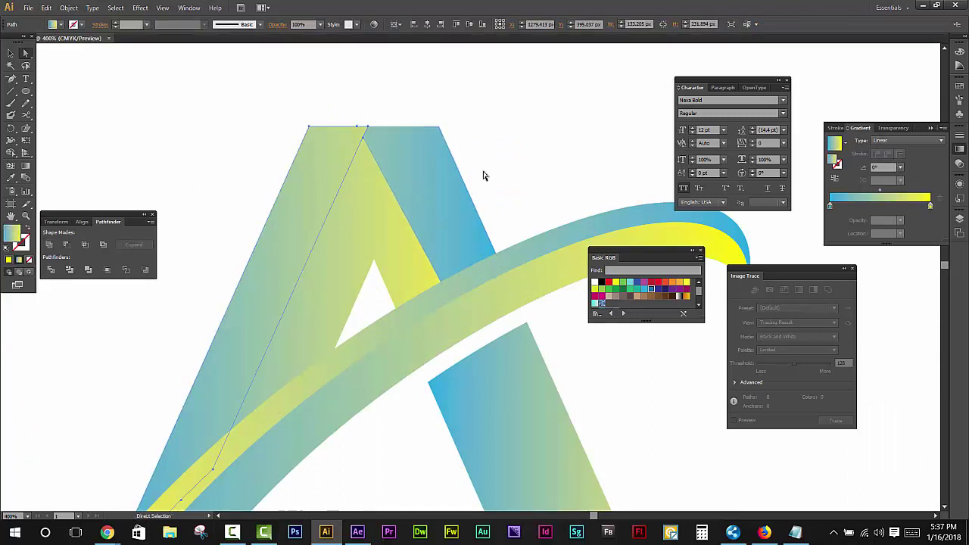
{"action": "scroll", "coordinate": [485, 173], "scroll_direction": "down", "scroll_amount": 1}
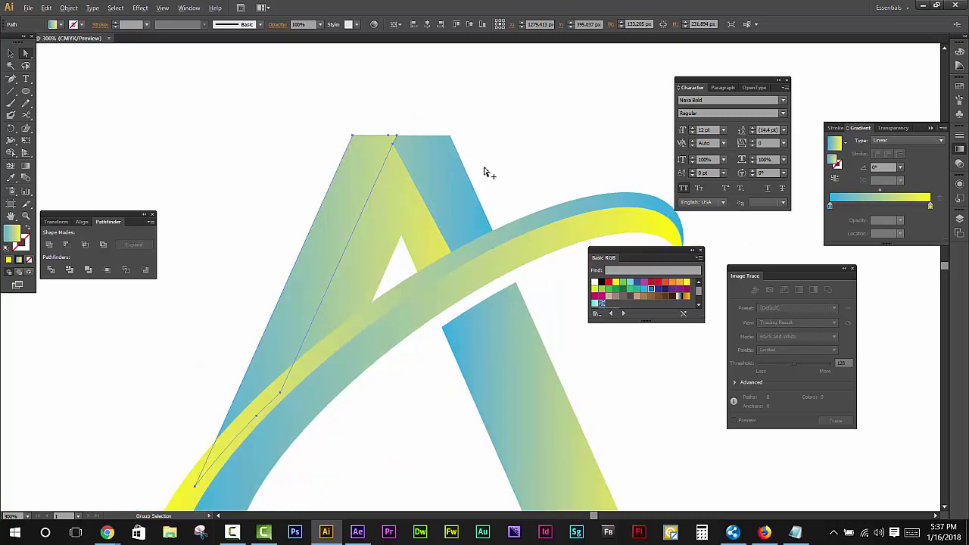
{"action": "left_click", "coordinate": [568, 144]}
{"action": "scroll", "coordinate": [589, 195], "scroll_direction": "down", "scroll_amount": 2}
{"action": "scroll", "coordinate": [517, 413], "scroll_direction": "down", "scroll_amount": 1}
Frame both A logos and the whole artboard in view.
{"action": "left_click_drag", "start_coordinate": [518, 413], "coordinate": [476, 331]}
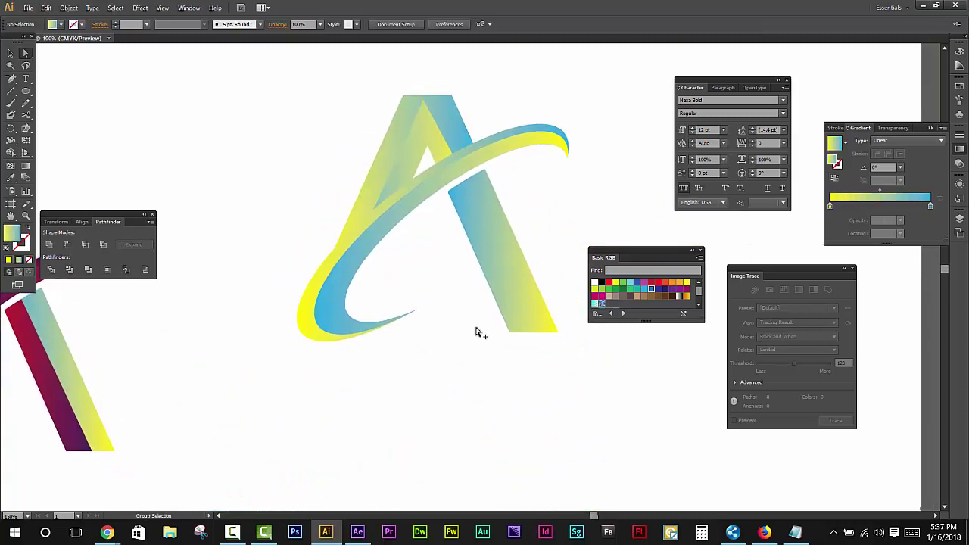
{"action": "scroll", "coordinate": [483, 393], "scroll_direction": "down", "scroll_amount": 2}
{"action": "left_click_drag", "start_coordinate": [482, 394], "coordinate": [539, 310]}
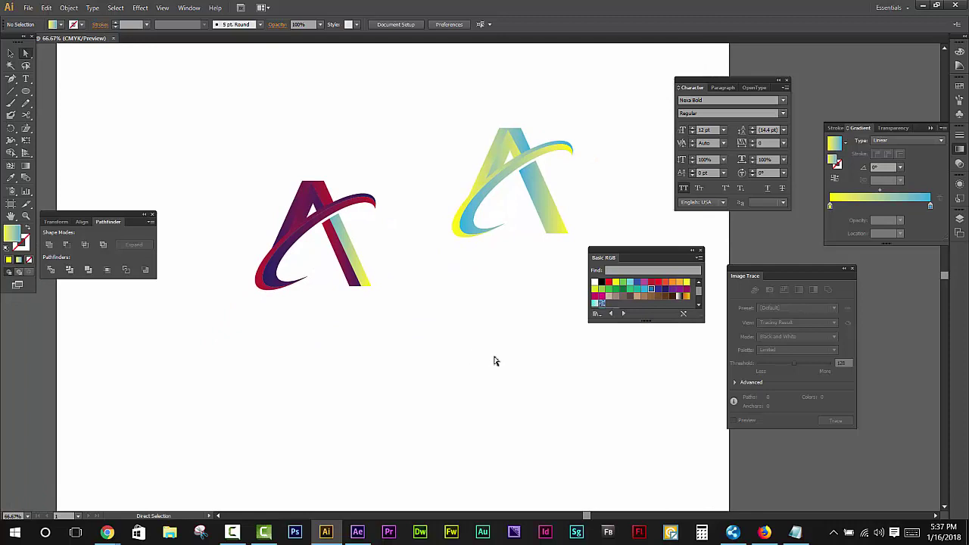
{"action": "key", "text": "v"}
{"action": "left_click_drag", "start_coordinate": [451, 356], "coordinate": [270, 184]}
{"action": "left_click", "coordinate": [410, 358]}
{"action": "scroll", "coordinate": [295, 291], "scroll_direction": "up", "scroll_amount": 2}
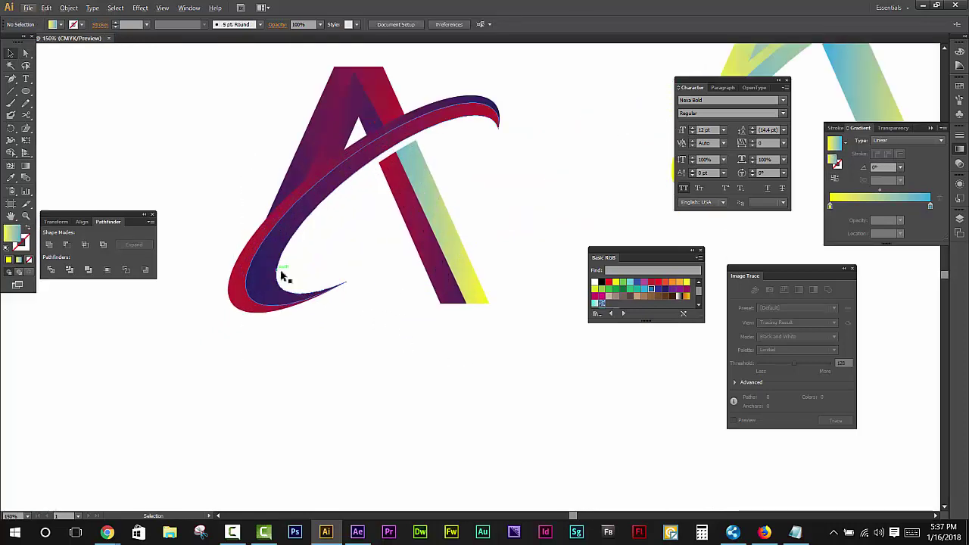
{"action": "scroll", "coordinate": [341, 303], "scroll_direction": "down", "scroll_amount": 3}
{"action": "left_click_drag", "start_coordinate": [419, 324], "coordinate": [411, 301]}
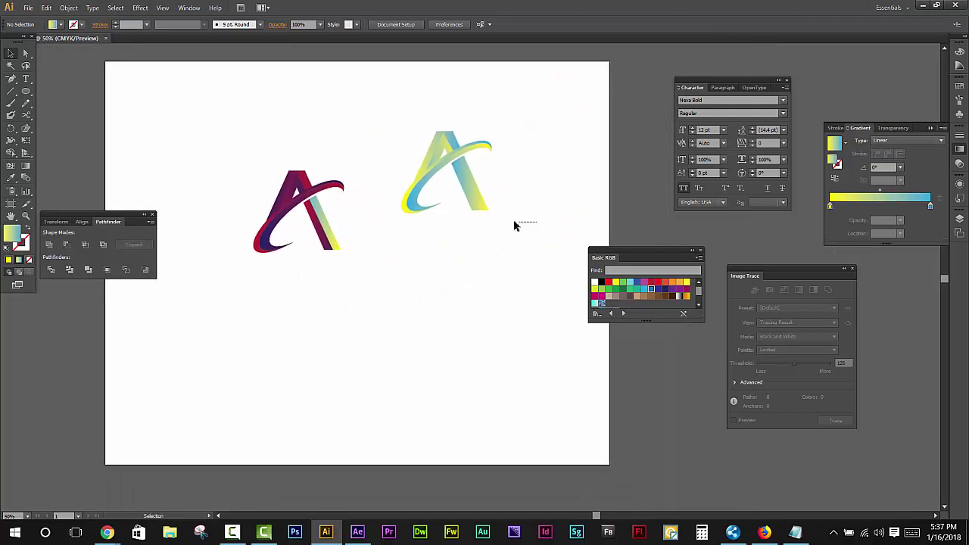
{"action": "left_click_drag", "start_coordinate": [515, 221], "coordinate": [417, 96]}
{"action": "left_click_drag", "start_coordinate": [464, 264], "coordinate": [539, 249]}
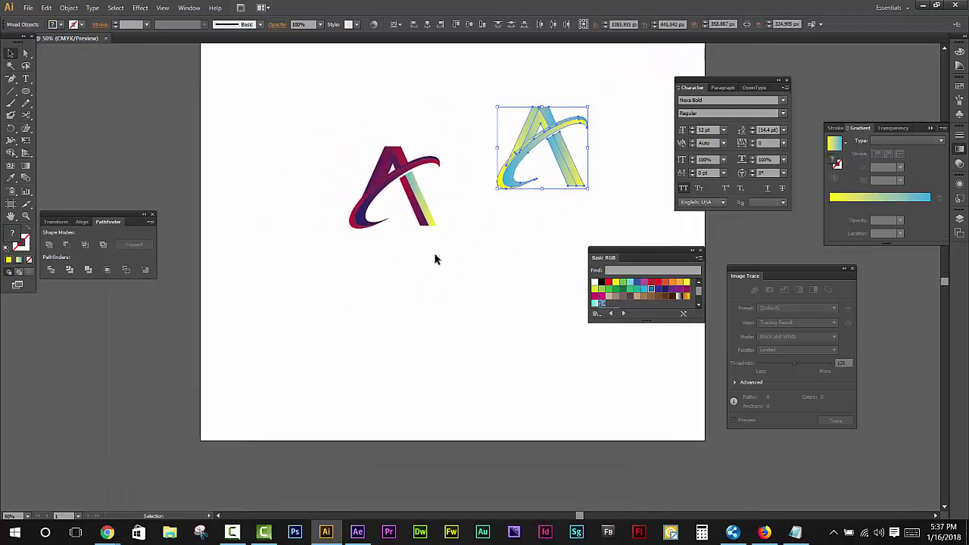
{"action": "left_click_drag", "start_coordinate": [436, 259], "coordinate": [394, 275]}
Drag the red-purple A off the artboard to the lower left.
{"action": "left_click", "coordinate": [363, 198]}
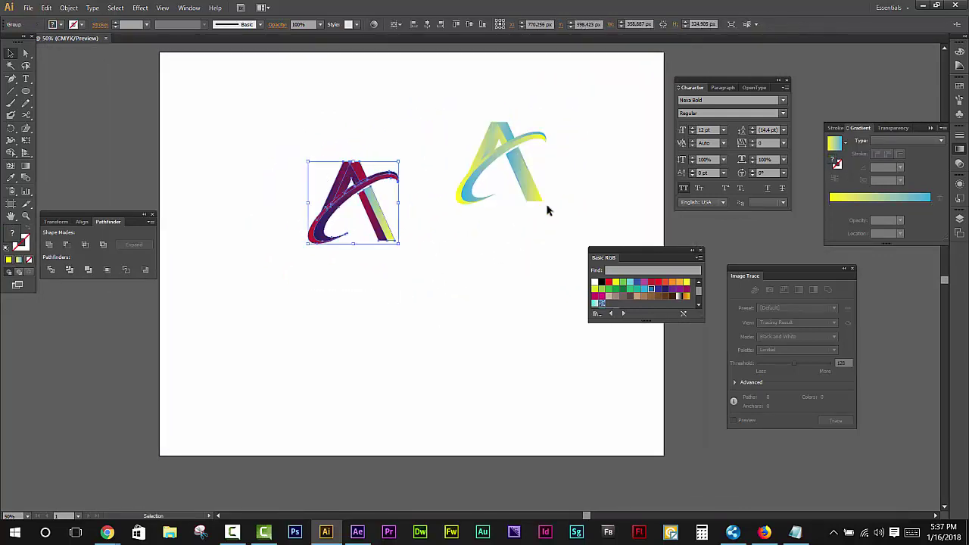
{"action": "left_click_drag", "start_coordinate": [548, 210], "coordinate": [480, 125]}
{"action": "left_click", "coordinate": [363, 198]}
{"action": "key", "text": "a"}
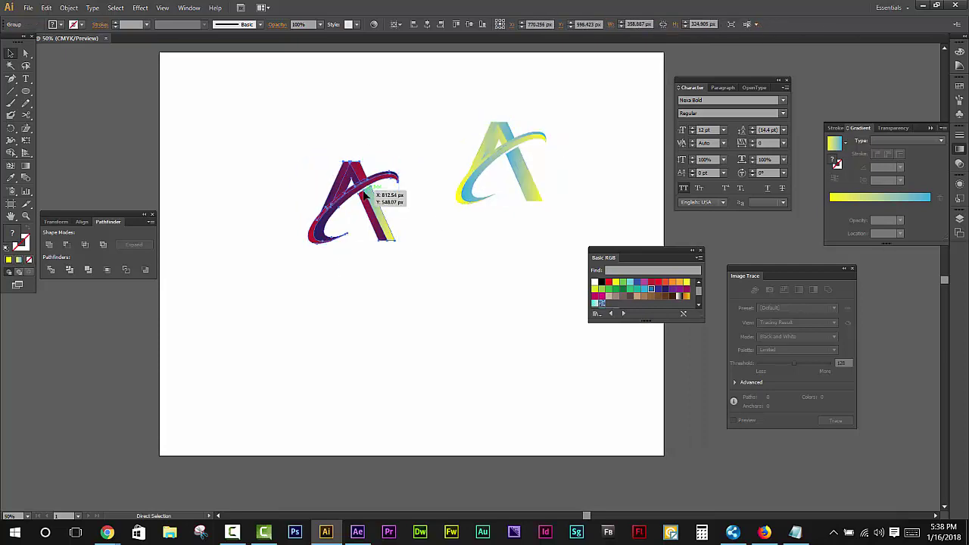
{"action": "key", "text": "ctrl+minus"}
{"action": "left_click_drag", "start_coordinate": [364, 196], "coordinate": [144, 336]}
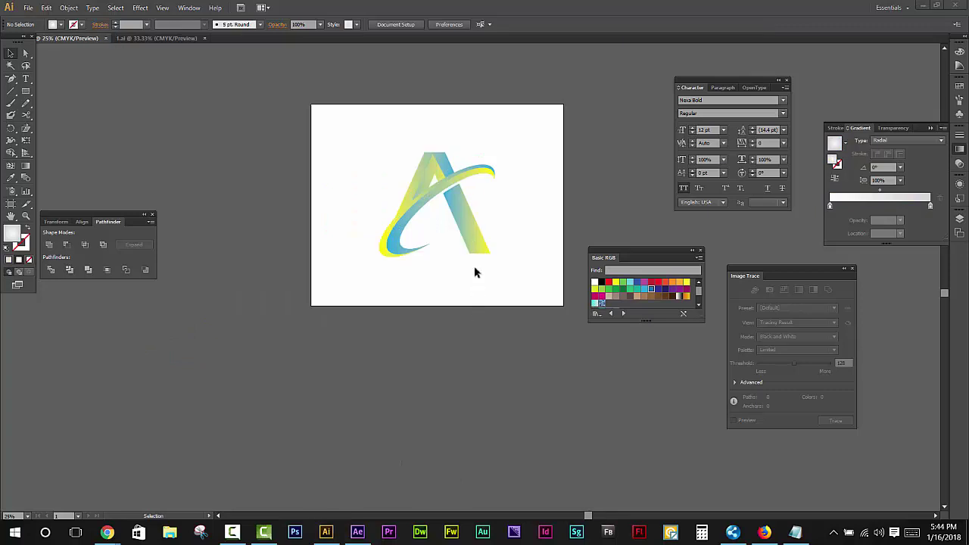
Draw an artboard-sized rectangle and send it behind the A logo.
{"action": "left_click_drag", "start_coordinate": [452, 259], "coordinate": [451, 259]}
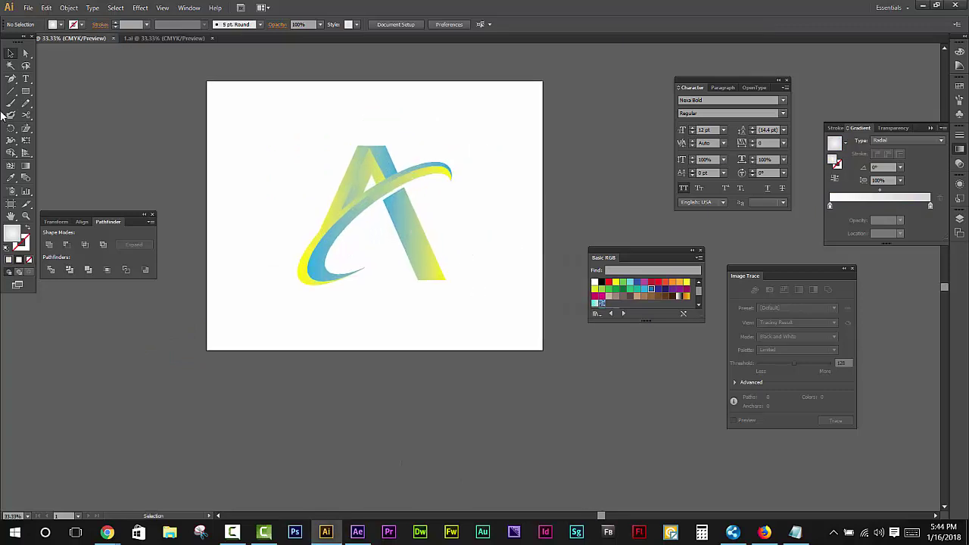
{"action": "mouse_move", "coordinate": [24, 93]}
{"action": "left_mouse_down"}
{"action": "mouse_move", "coordinate": [209, 88]}
{"action": "mouse_move", "coordinate": [542, 350]}
{"action": "left_mouse_up"}
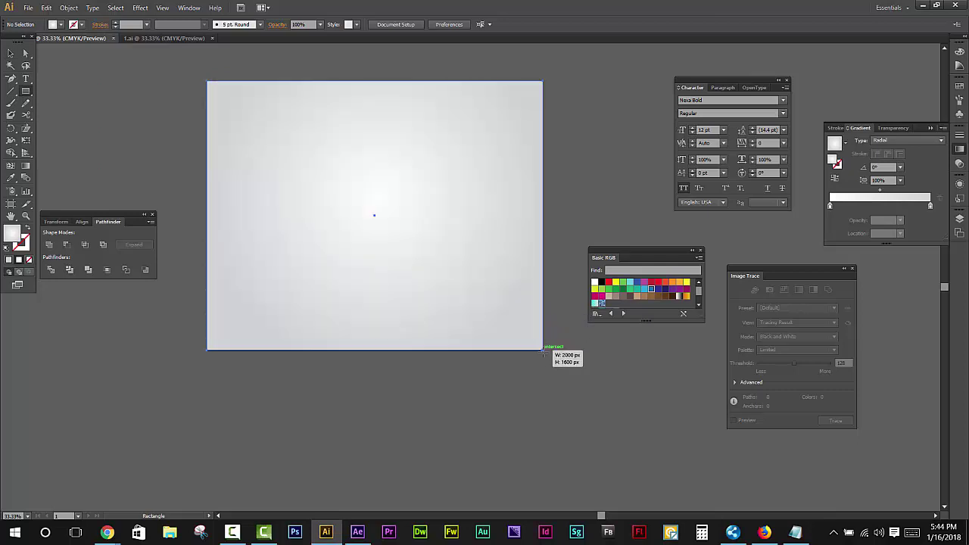
{"action": "right_click", "coordinate": [343, 167]}
{"action": "mouse_move", "coordinate": [375, 321]}
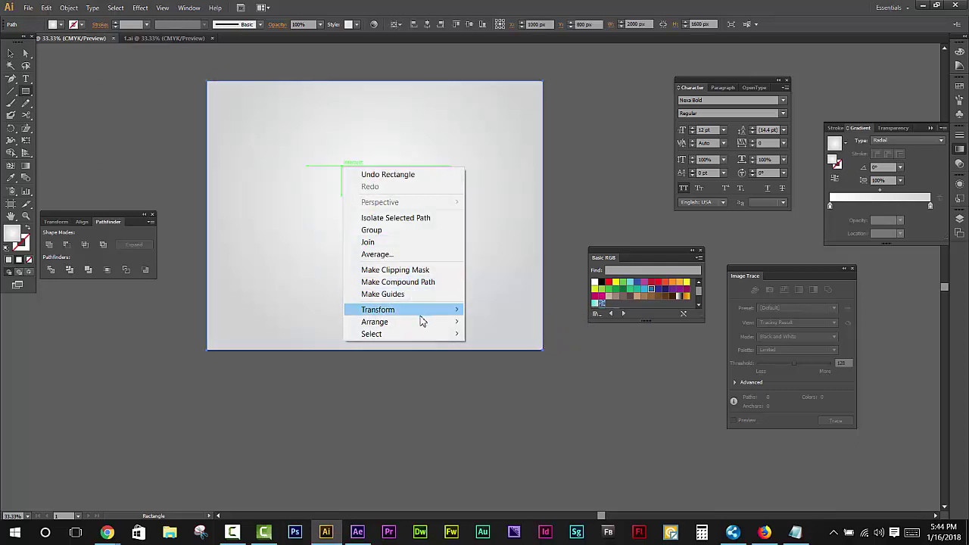
{"action": "left_click", "coordinate": [504, 358]}
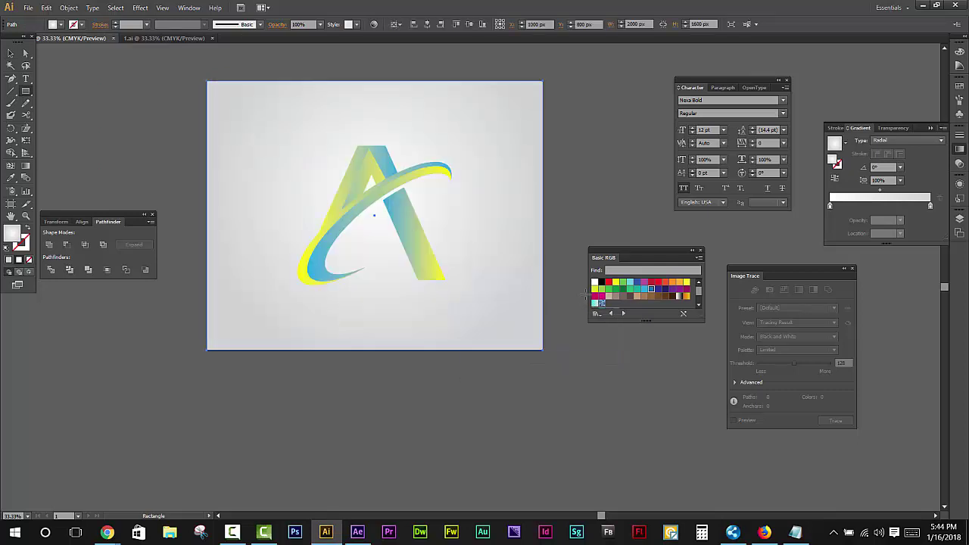
Fill the rectangle with a white-to-black radial gradient.
{"action": "left_click", "coordinate": [596, 289]}
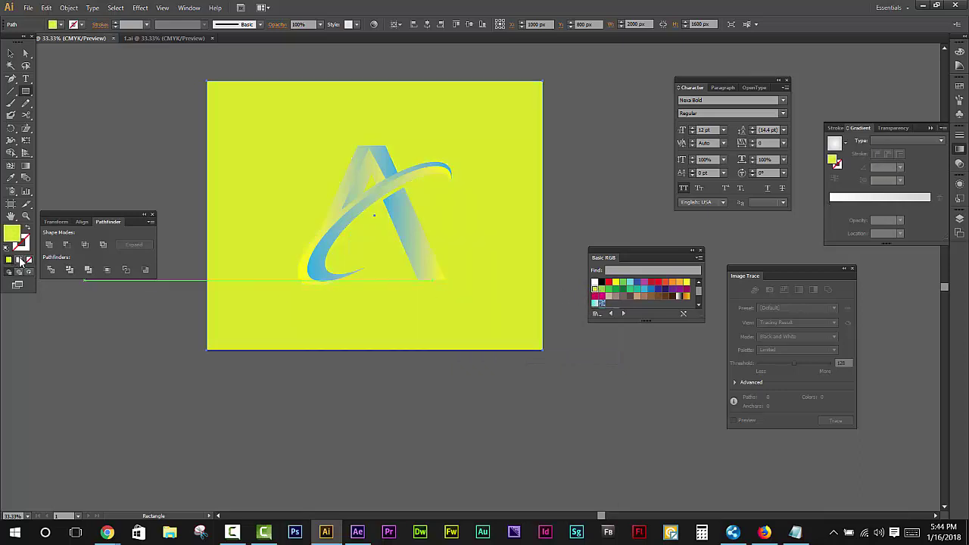
{"action": "left_click", "coordinate": [846, 144]}
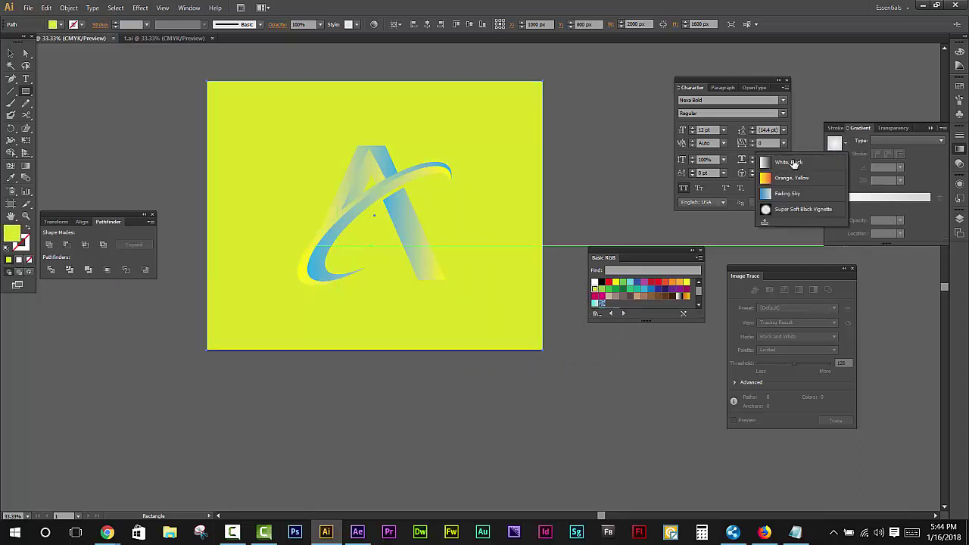
{"action": "left_click", "coordinate": [795, 165]}
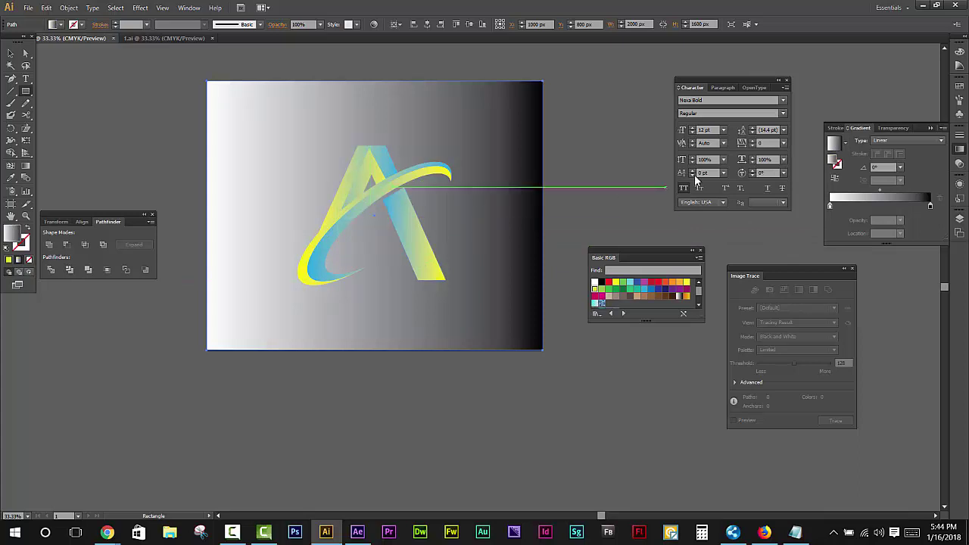
{"action": "left_click", "coordinate": [909, 140]}
{"action": "left_click", "coordinate": [897, 160]}
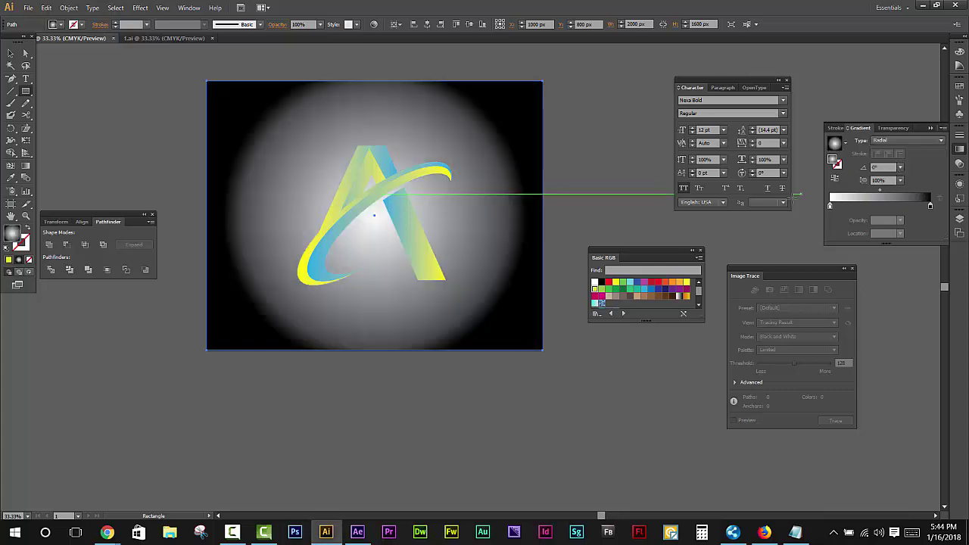
Change the radial gradient's outer stop to light grey.
{"action": "double_click", "coordinate": [830, 208]}
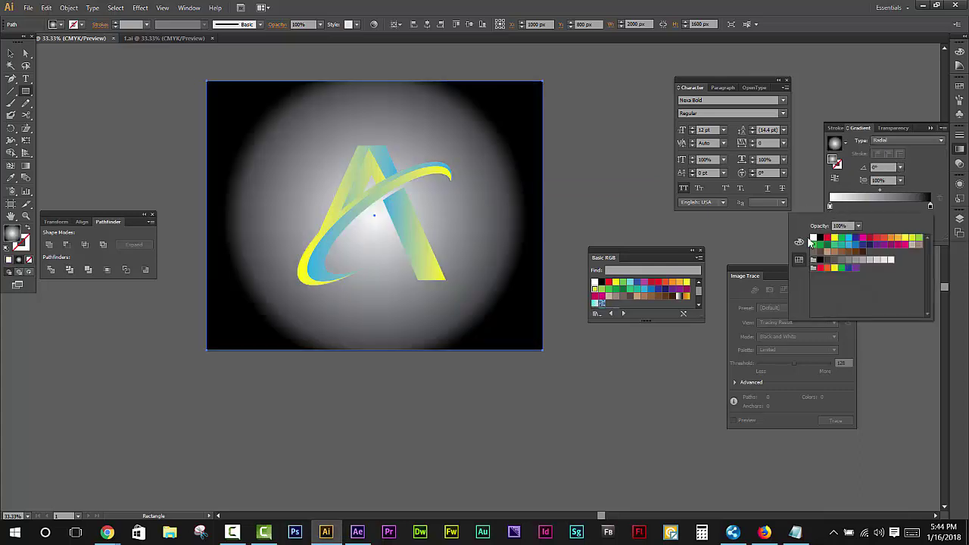
{"action": "left_click", "coordinate": [930, 206]}
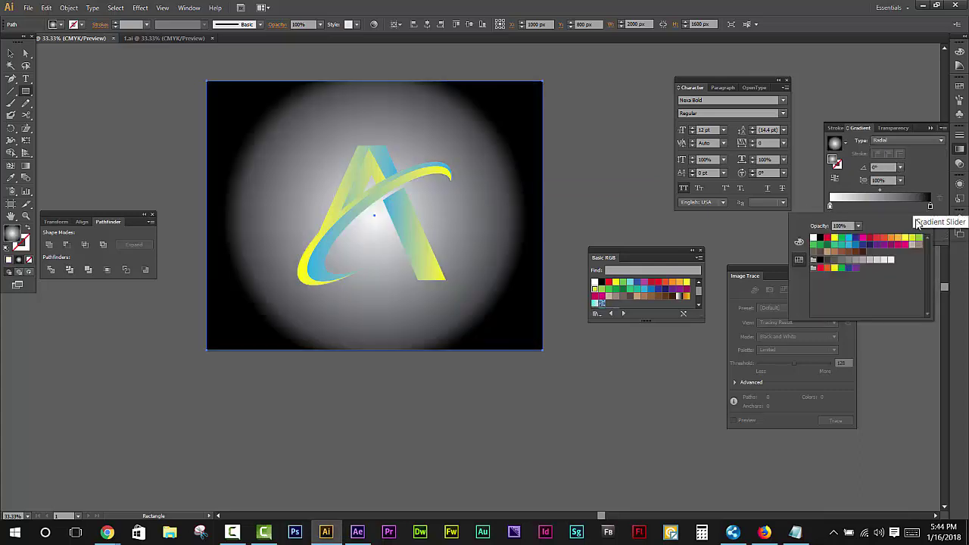
{"action": "double_click", "coordinate": [930, 206]}
{"action": "left_click", "coordinate": [878, 261]}
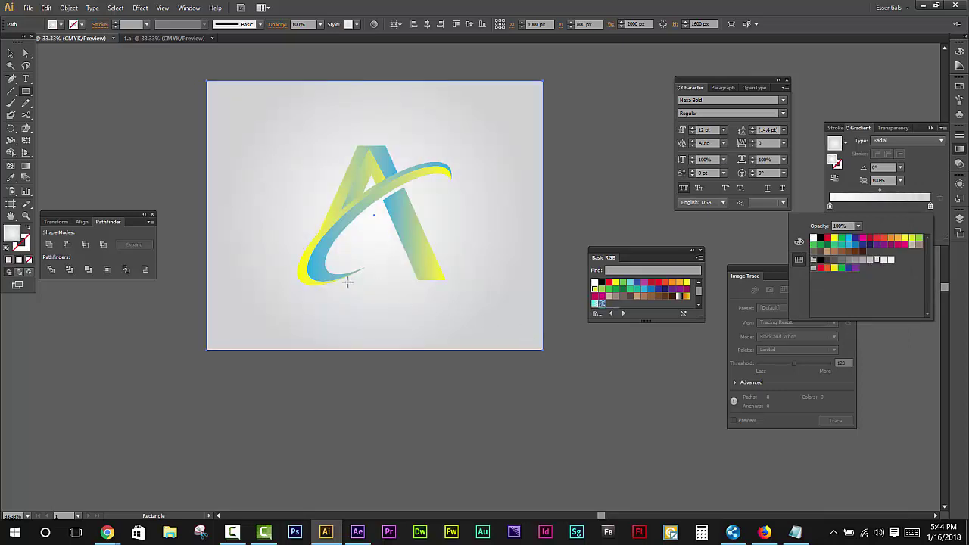
{"action": "left_click", "coordinate": [27, 167]}
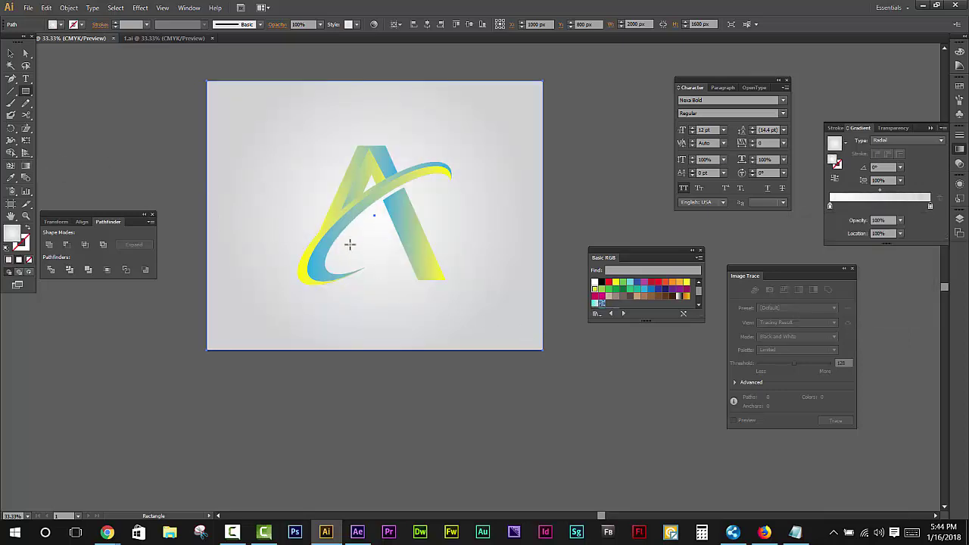
Drag the radial gradient out from the logo into a wide soft glow.
{"action": "left_click_drag", "start_coordinate": [377, 215], "coordinate": [556, 217]}
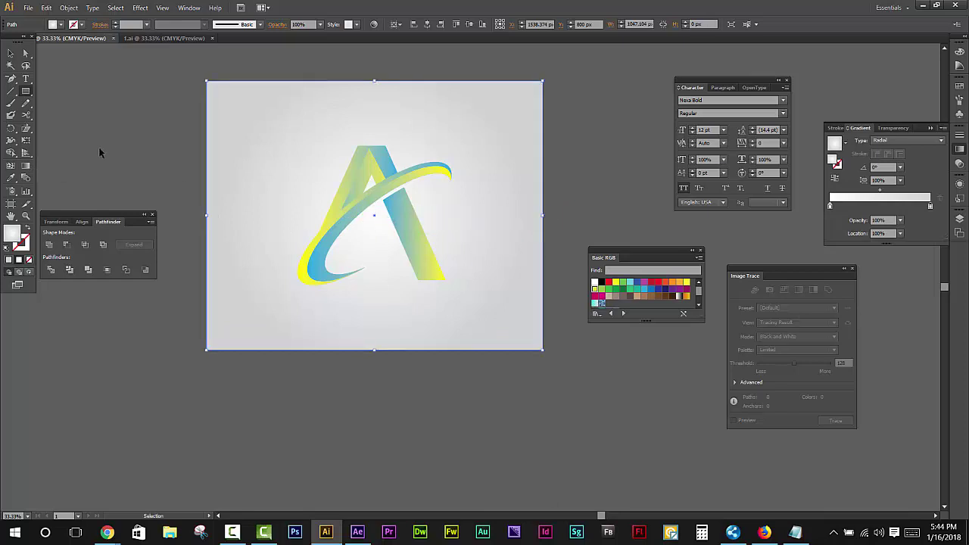
{"action": "left_click", "coordinate": [26, 167]}
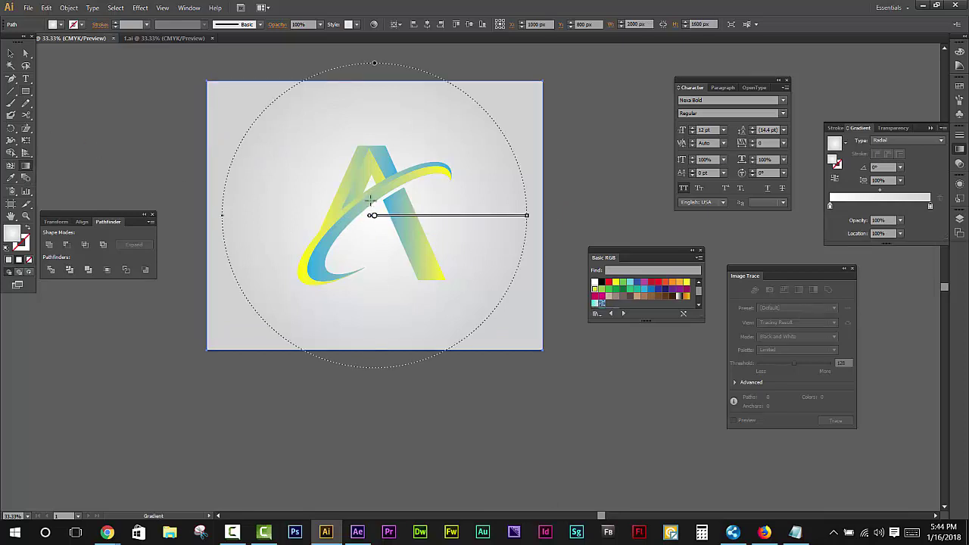
{"action": "left_click_drag", "start_coordinate": [371, 214], "coordinate": [438, 213]}
{"action": "left_click_drag", "start_coordinate": [374, 225], "coordinate": [564, 225]}
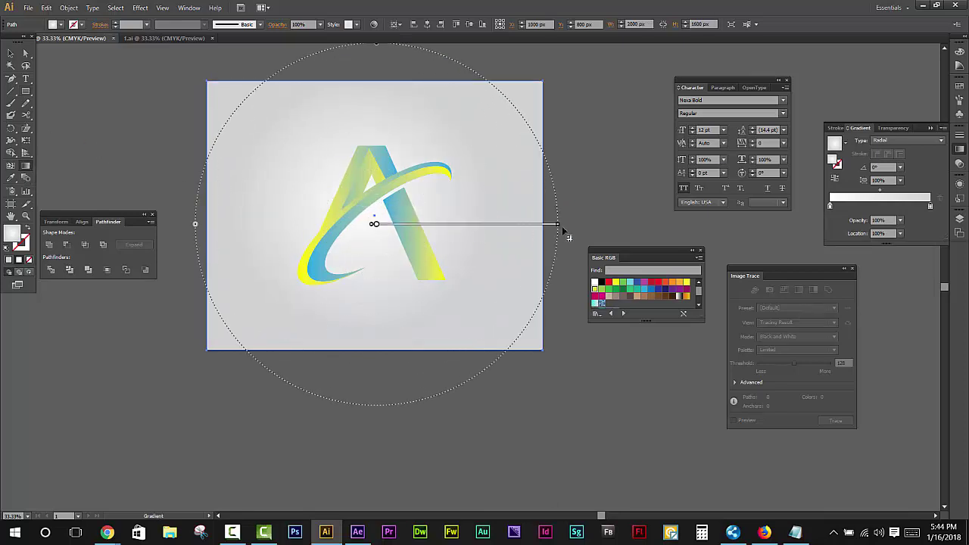
{"action": "left_click_drag", "start_coordinate": [385, 201], "coordinate": [441, 200]}
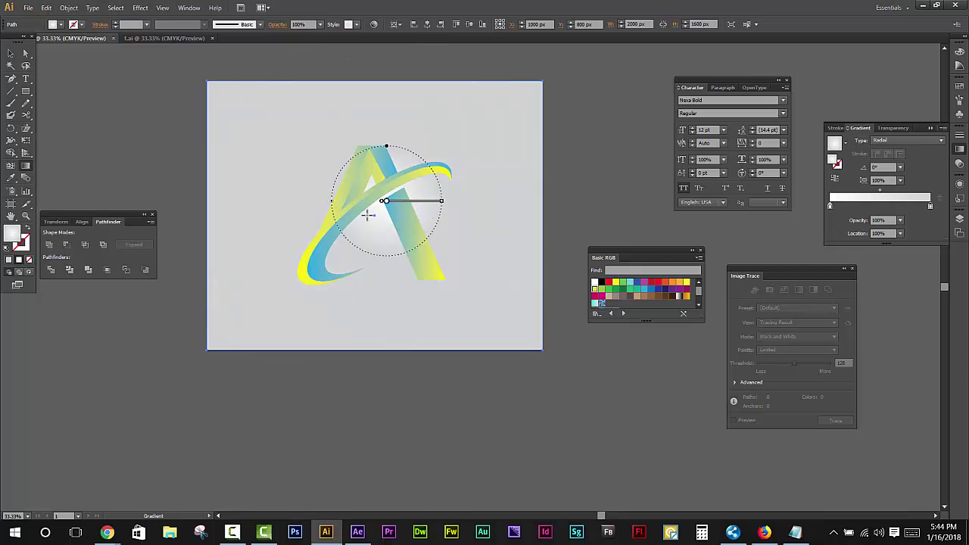
{"action": "left_click_drag", "start_coordinate": [368, 212], "coordinate": [535, 219]}
{"action": "left_click_drag", "start_coordinate": [383, 195], "coordinate": [507, 214]}
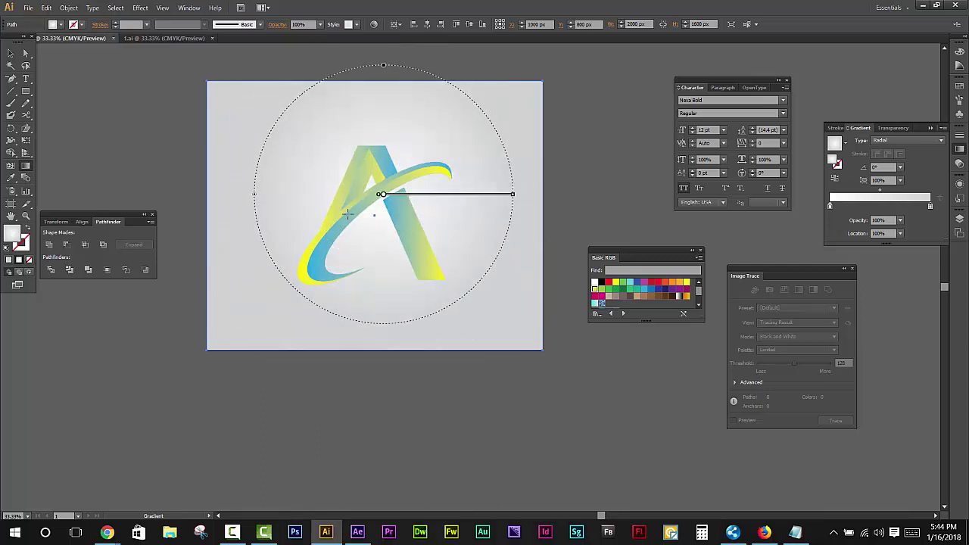
{"action": "left_click", "coordinate": [11, 53]}
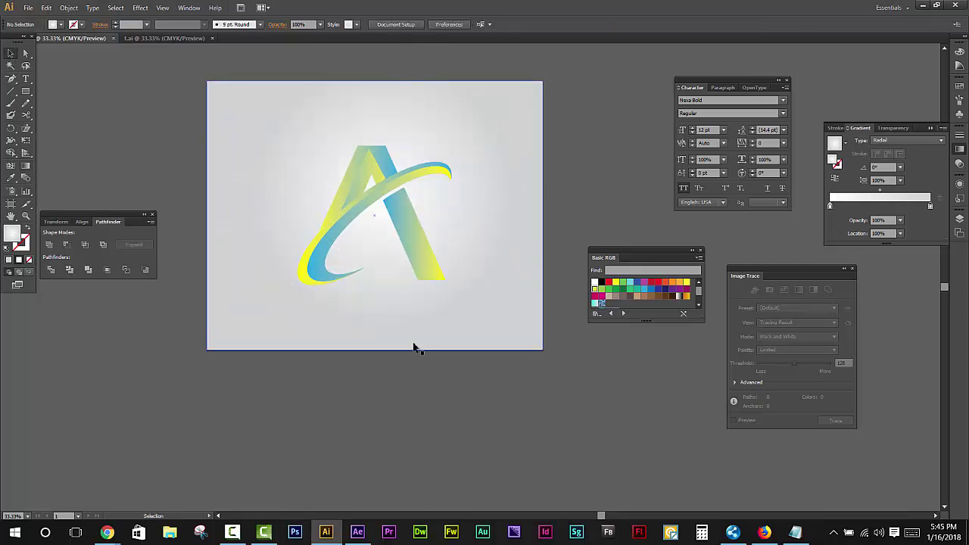
Move the A logo group to the centre of the artboard.
{"action": "key", "text": "ctrl+shift+a"}
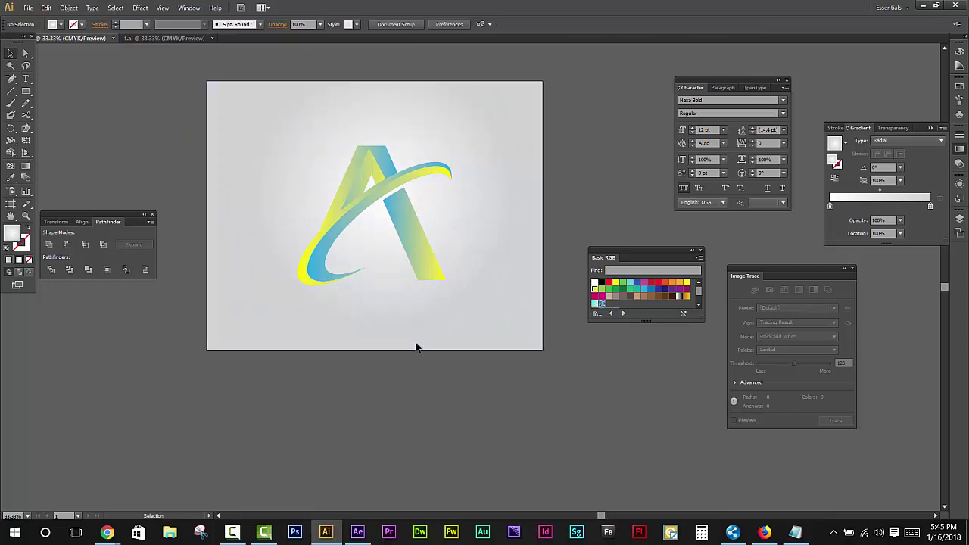
{"action": "left_click_drag", "start_coordinate": [463, 325], "coordinate": [187, 125]}
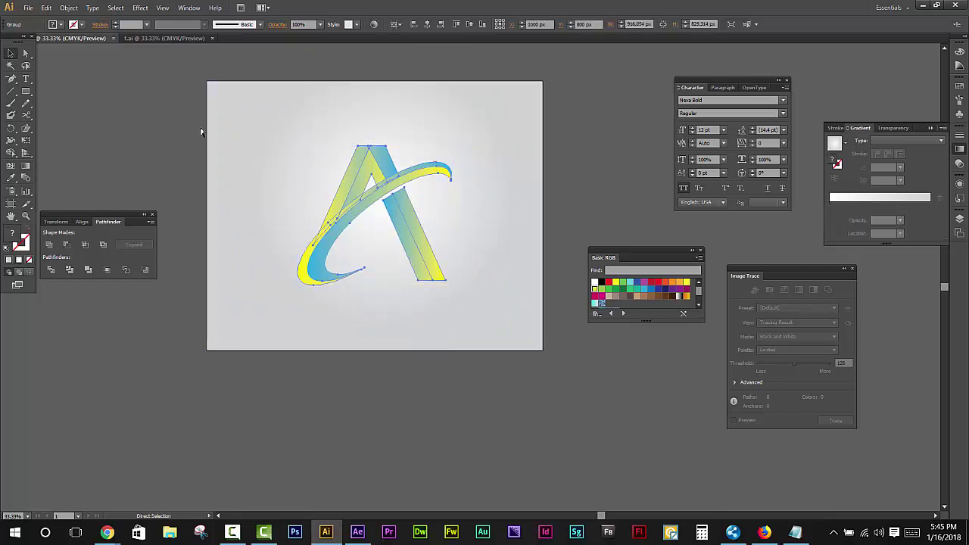
{"action": "left_click", "coordinate": [472, 167]}
{"action": "scroll", "coordinate": [344, 197], "scroll_direction": "up", "scroll_amount": 4}
{"action": "scroll", "coordinate": [393, 259], "scroll_direction": "down", "scroll_amount": 3}
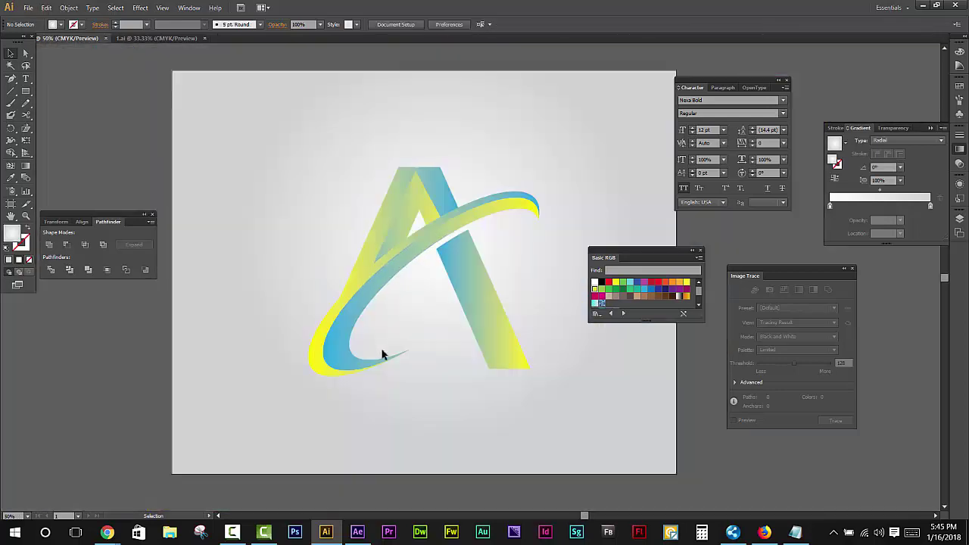
{"action": "left_click", "coordinate": [381, 350]}
{"action": "left_click_drag", "start_coordinate": [442, 376], "coordinate": [373, 361]}
{"action": "left_click", "coordinate": [591, 462]}
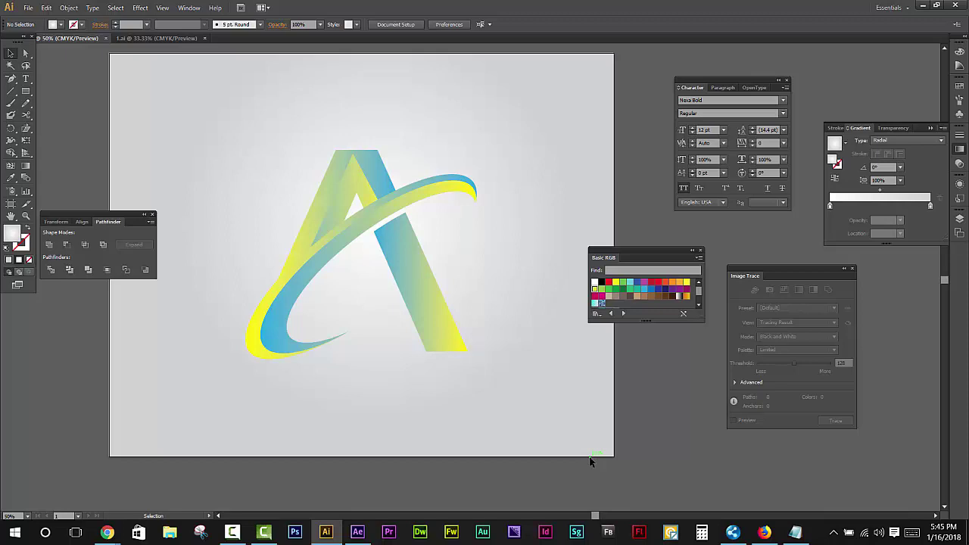
Reverse the gradient direction on the A's right-leg stripe.
{"action": "key", "text": "a"}
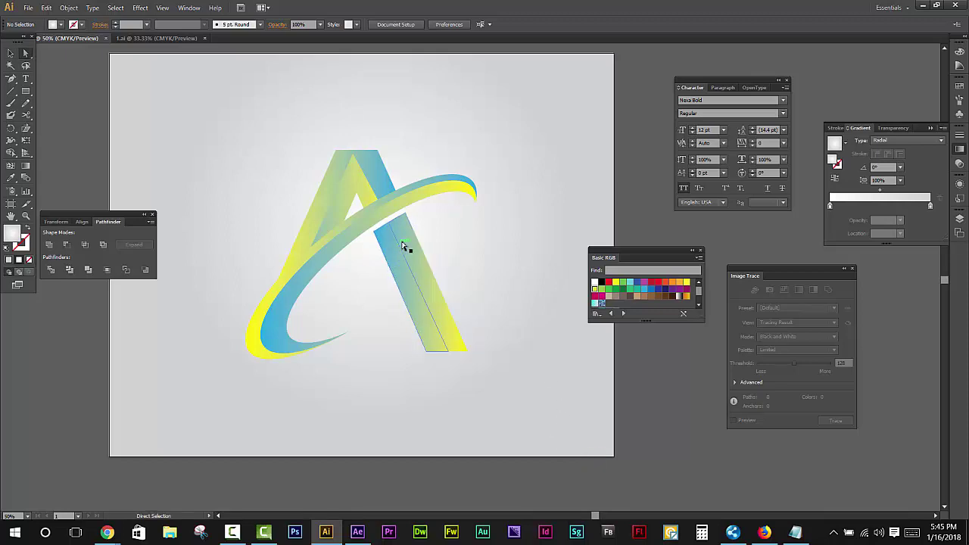
{"action": "left_click", "coordinate": [408, 241]}
{"action": "left_click", "coordinate": [835, 179]}
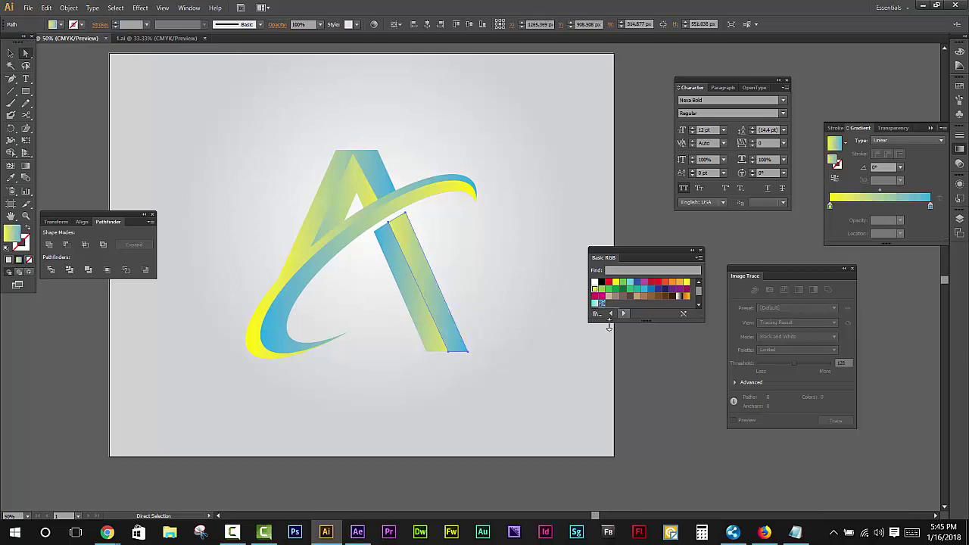
{"action": "left_click", "coordinate": [552, 342]}
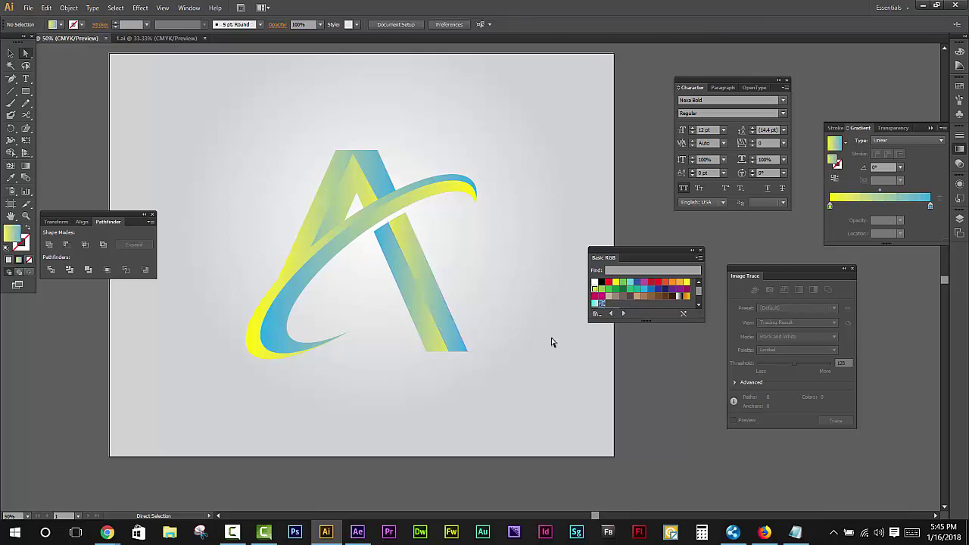